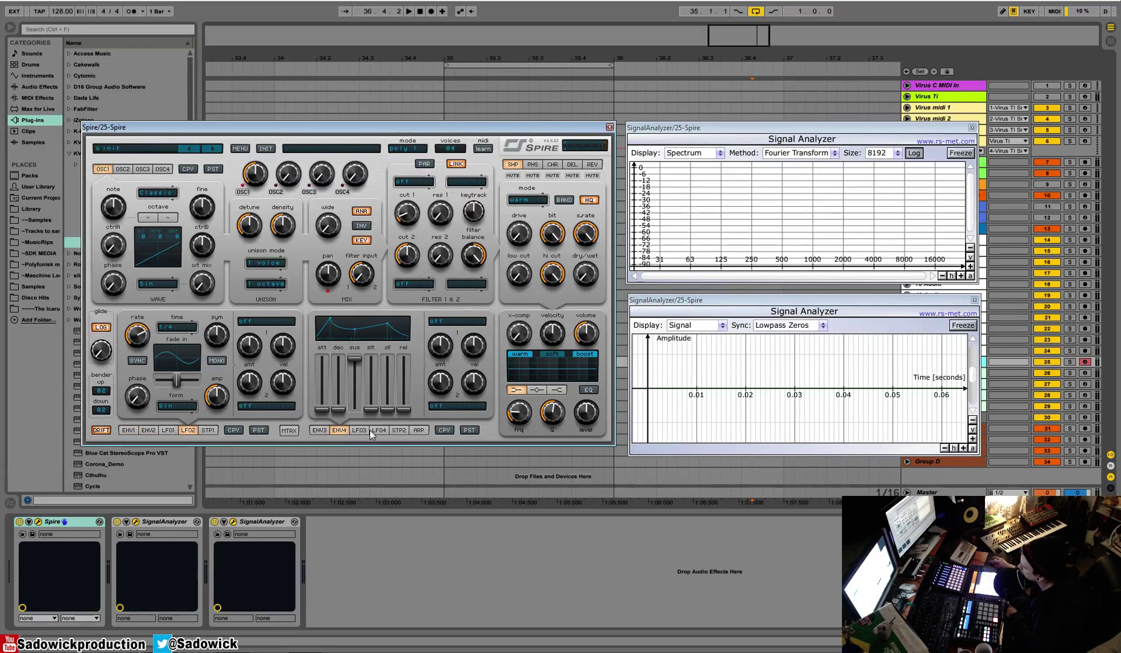
Step: Bring up envelopes 3 and 1, and audition envelope 1's attack at about 574 before returning it to zero
click(318, 431)
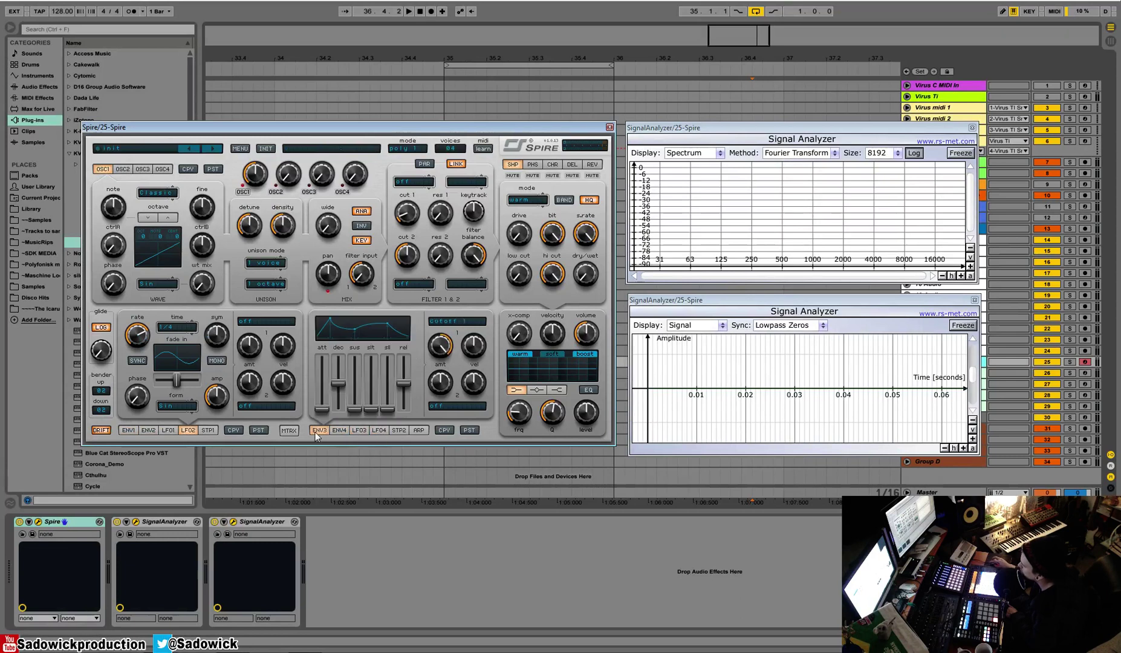
click(130, 431)
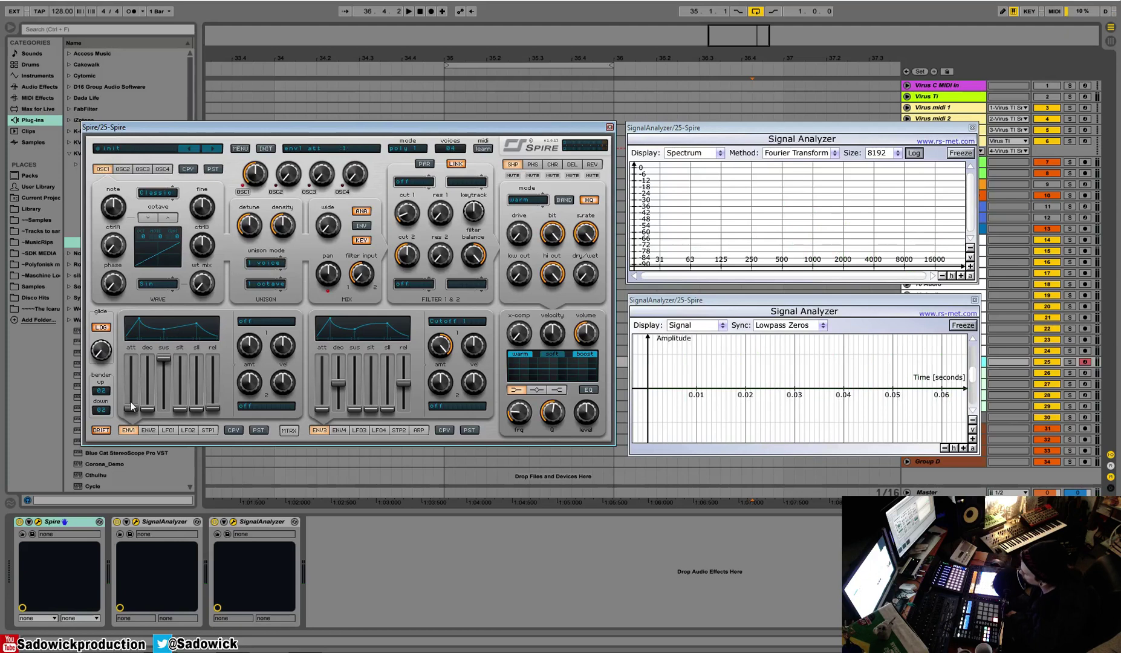
drag(131, 406, 139, 381)
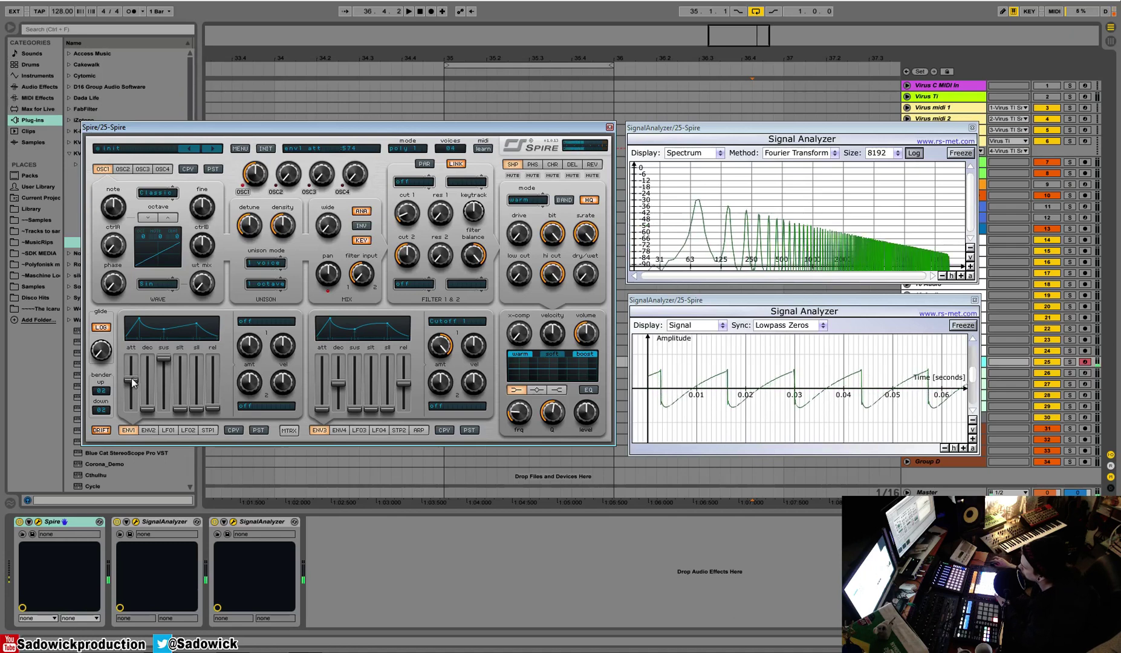
drag(132, 382, 129, 412)
Step: Audition envelope 1's decay with sustain at zero and about 287, zoom the signal analyzer fully out horizontally, and restore full sustain with no decay
drag(161, 371, 173, 508)
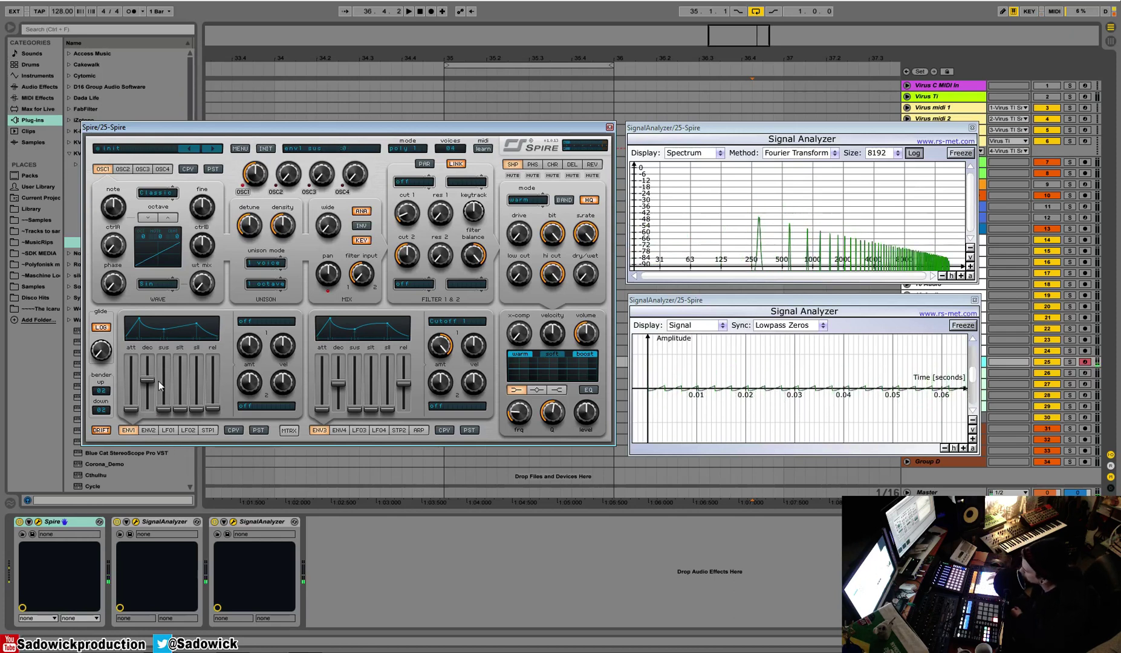
drag(147, 380, 169, 398)
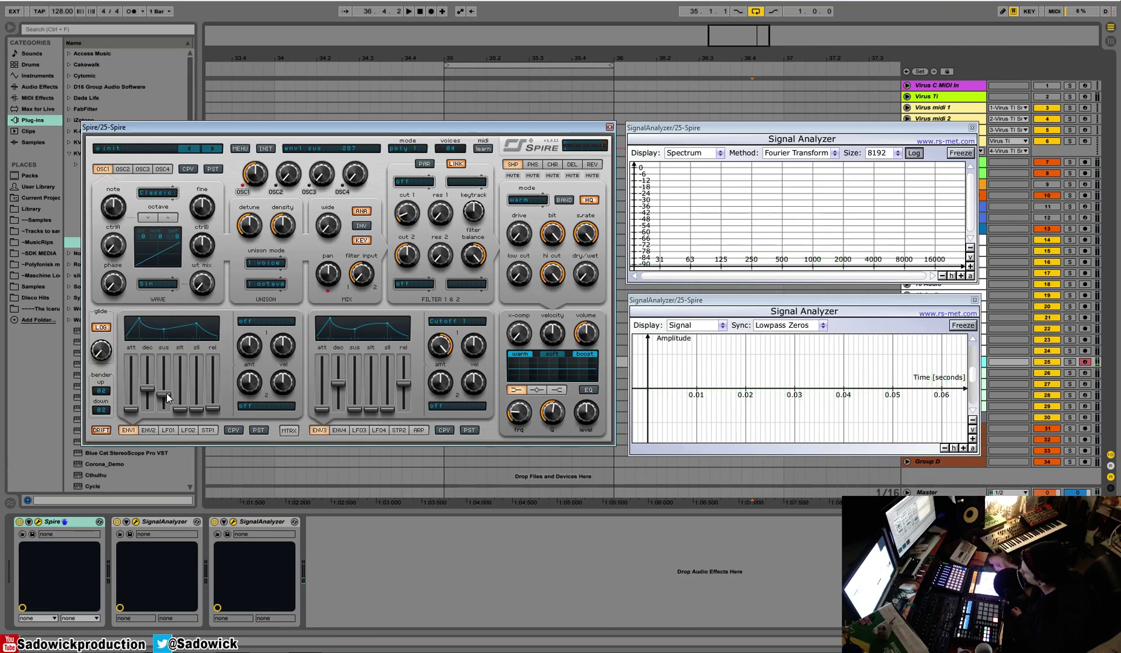
click(953, 449)
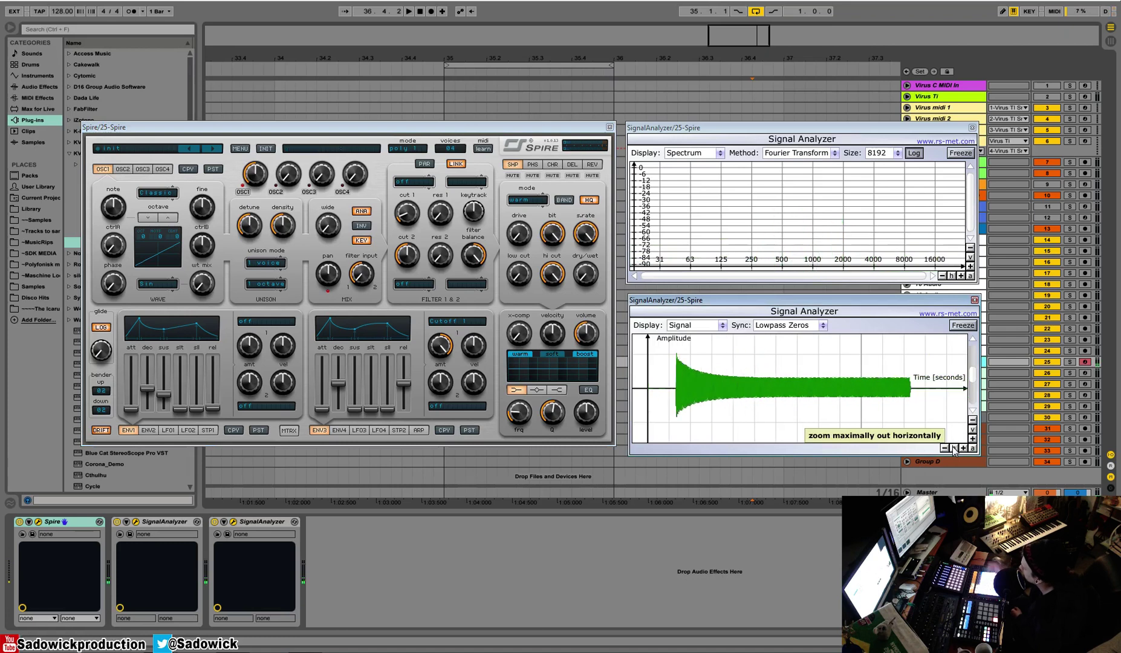
drag(168, 397, 168, 411)
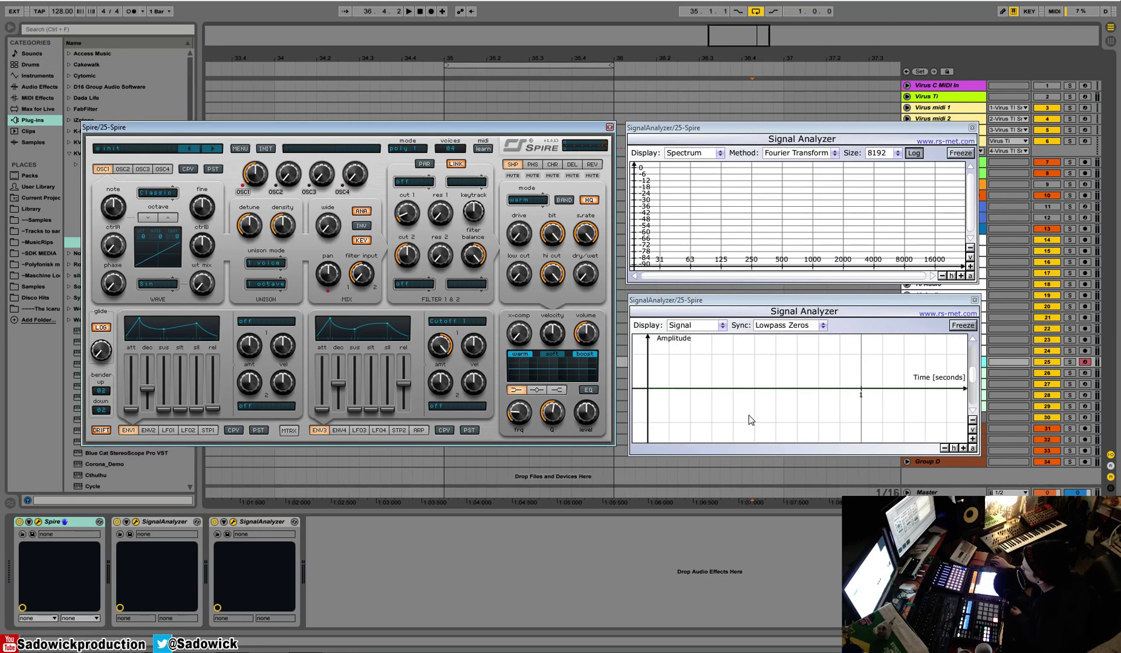
drag(154, 392, 166, 359)
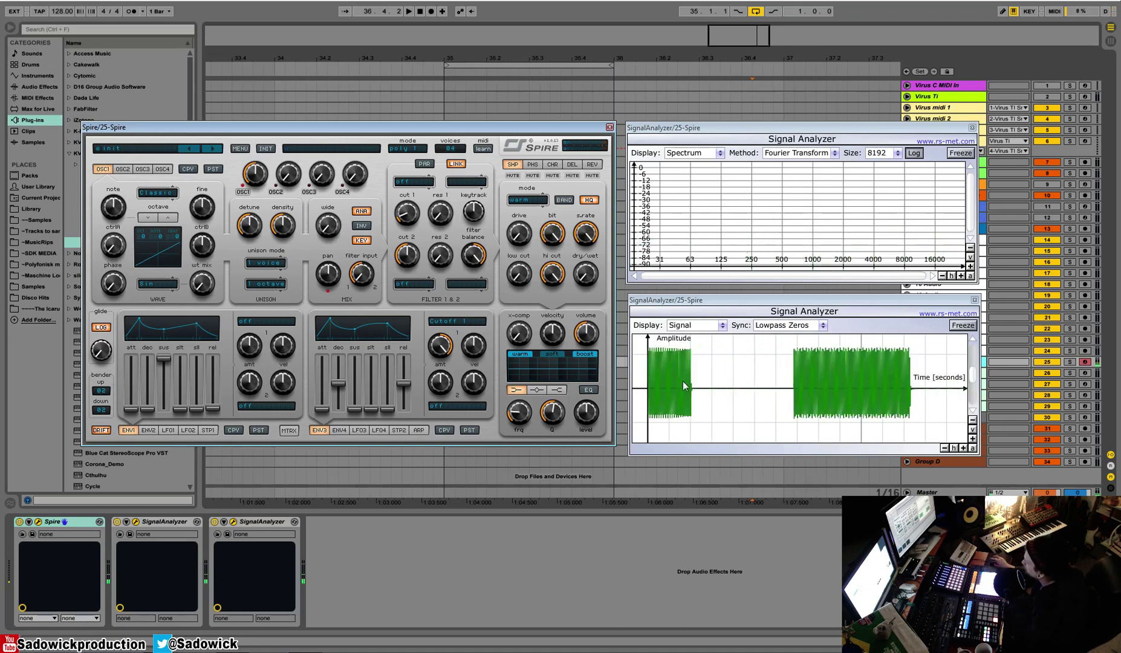
Step: Audition envelope 1's release at about 434, and its raised slt and sll stages with the release back at zero
click(213, 410)
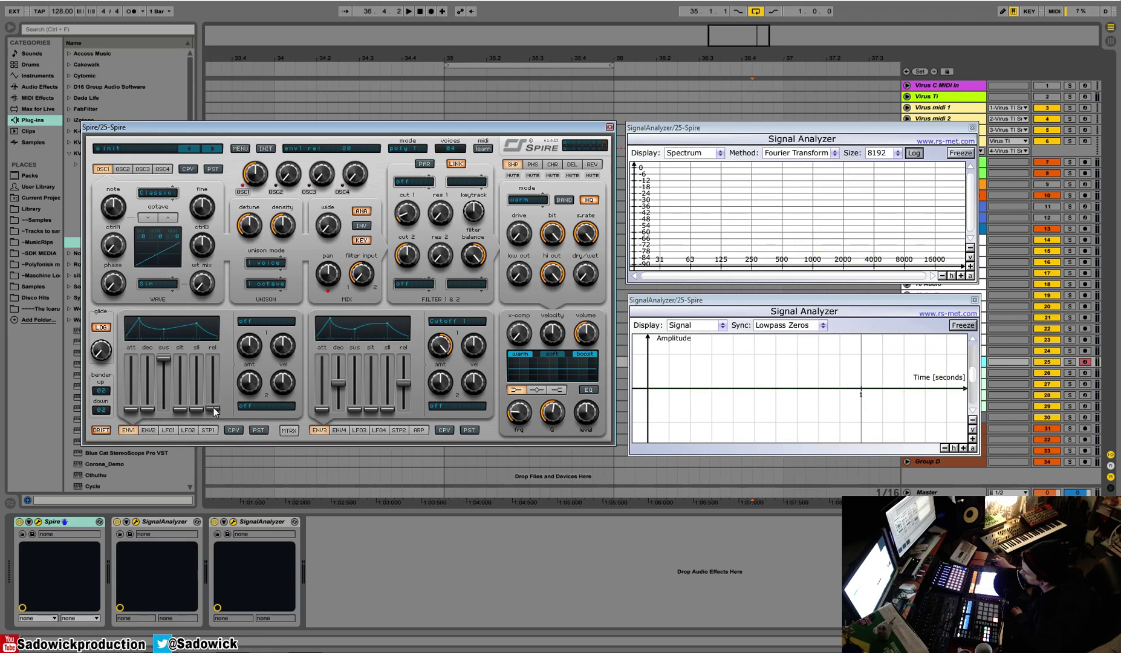
drag(213, 407, 226, 384)
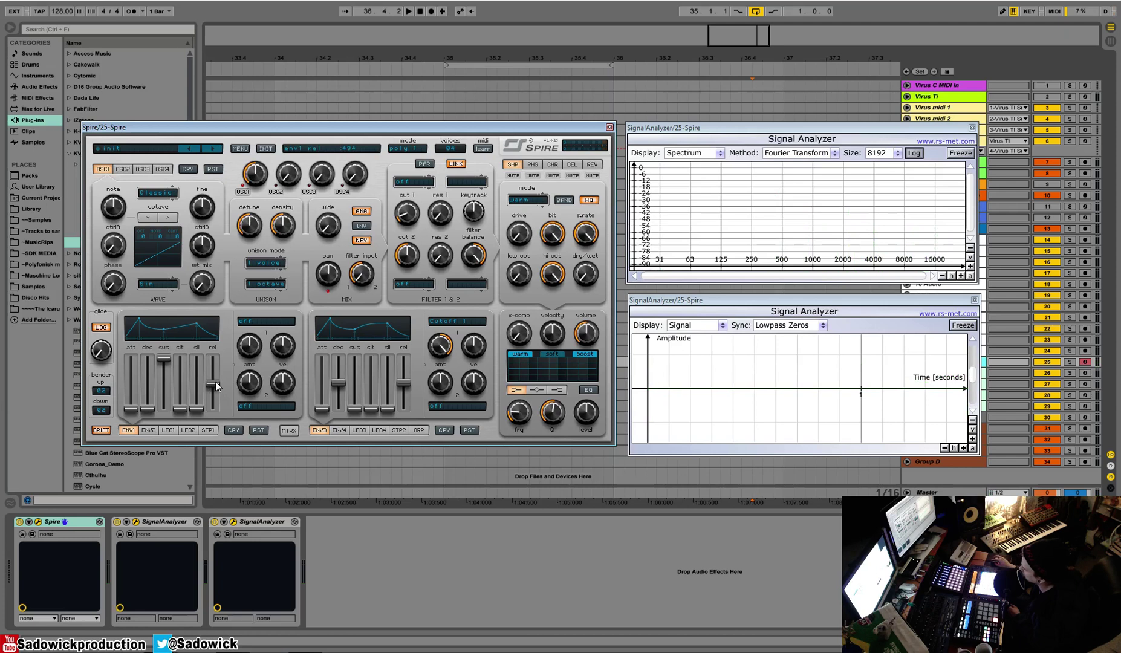
click(185, 382)
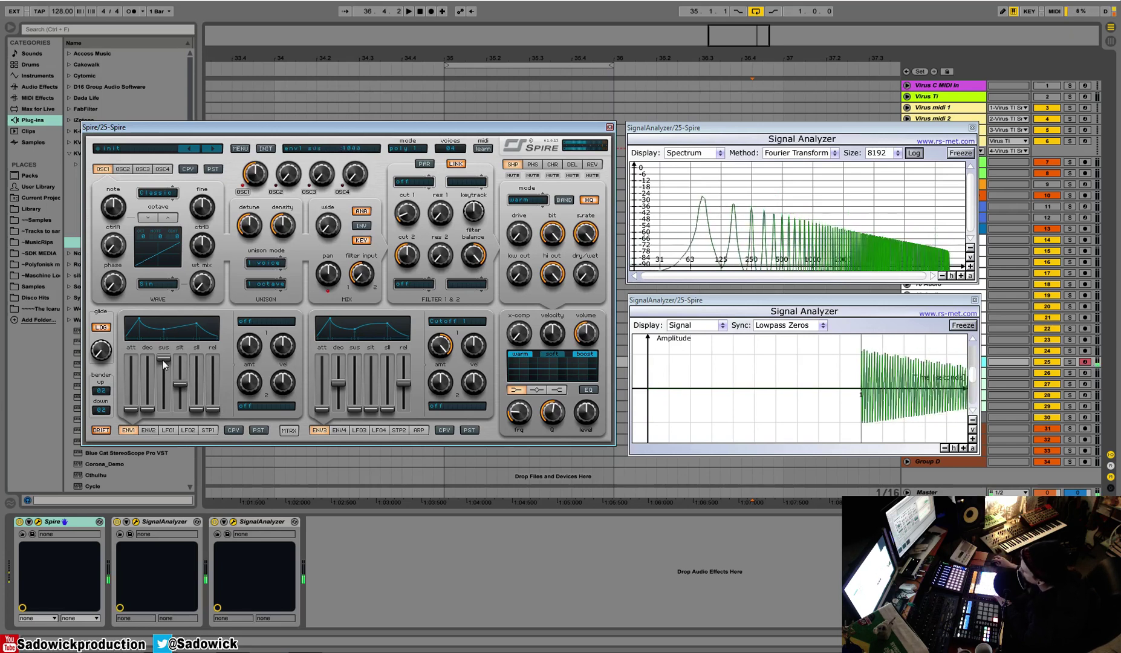
mouse_move(176, 383)
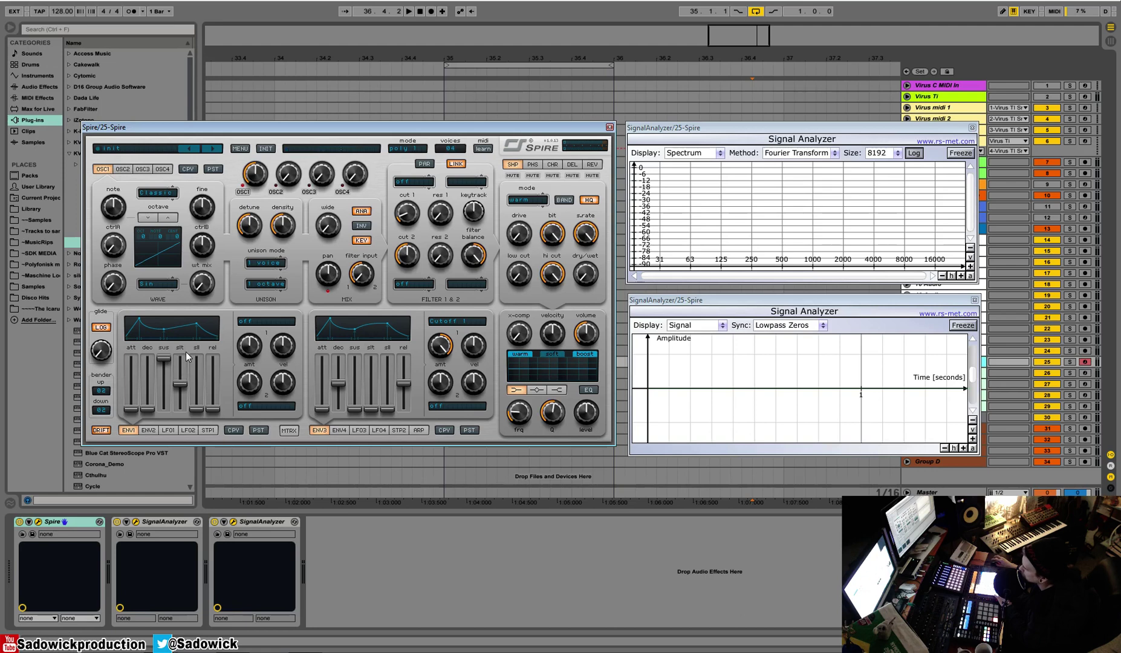
mouse_move(215, 367)
drag(199, 409, 198, 396)
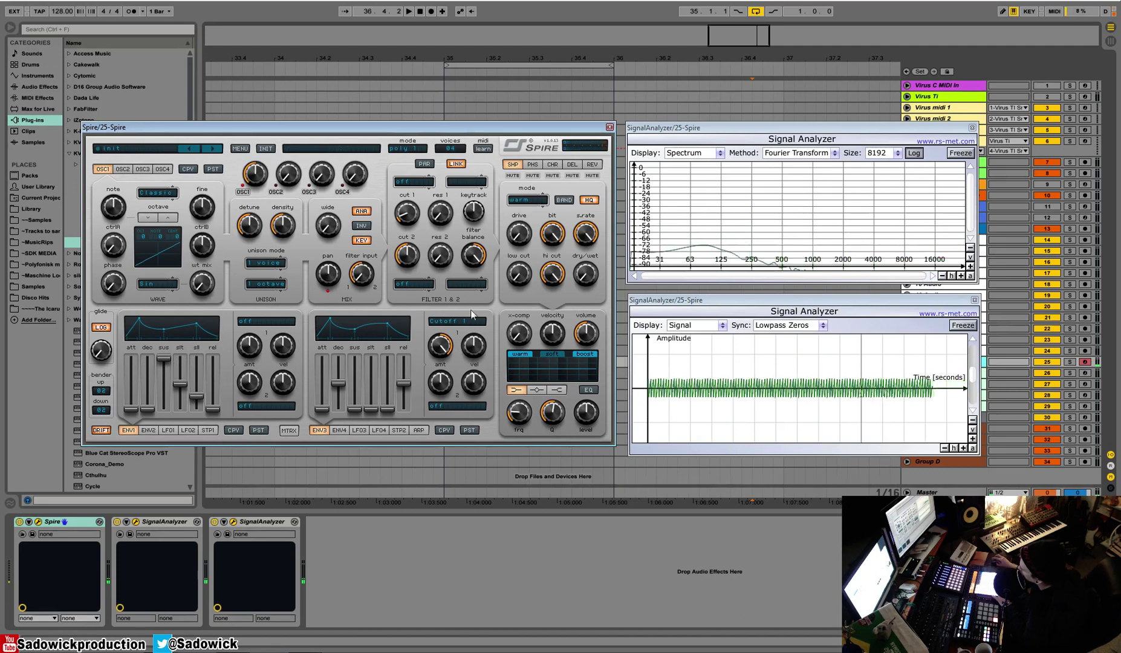
Step: Audition a slower envelope 1 attack with sustain at zero and at maximum, and shorten the attack slightly
drag(147, 408, 131, 389)
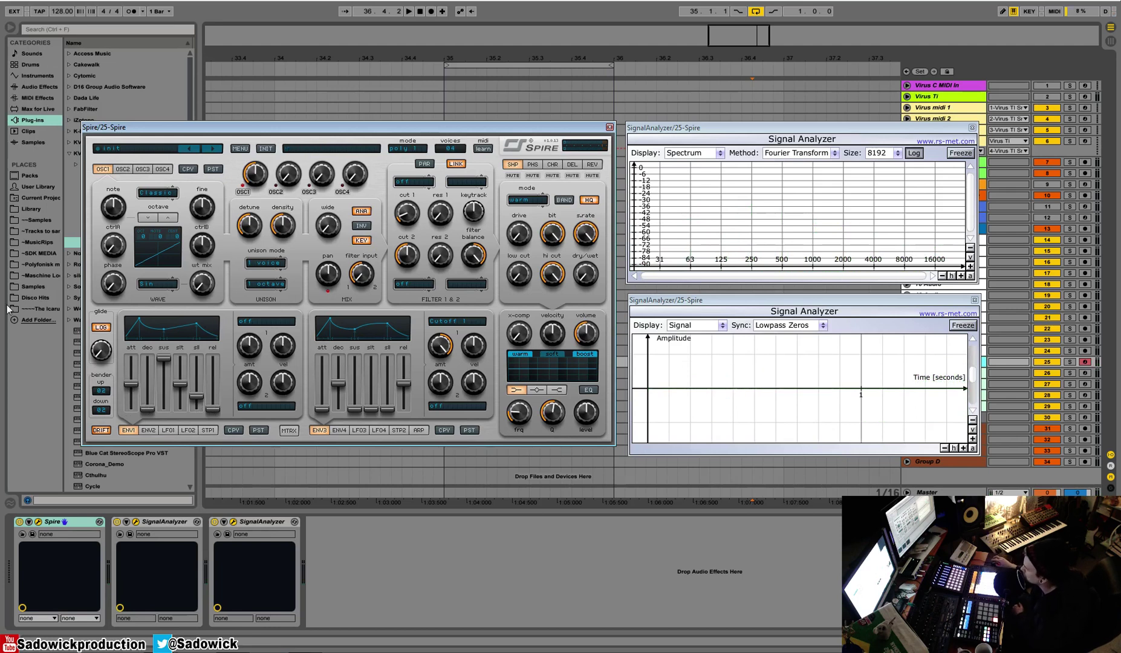
drag(162, 362, 191, 469)
drag(167, 413, 180, 294)
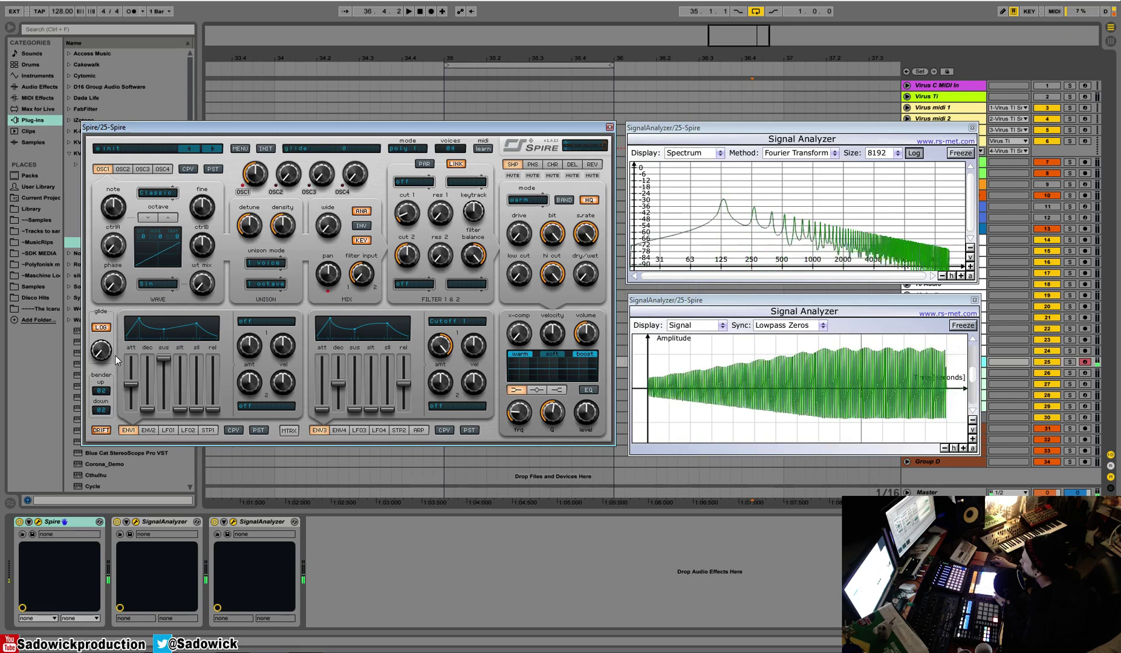
drag(131, 384, 131, 398)
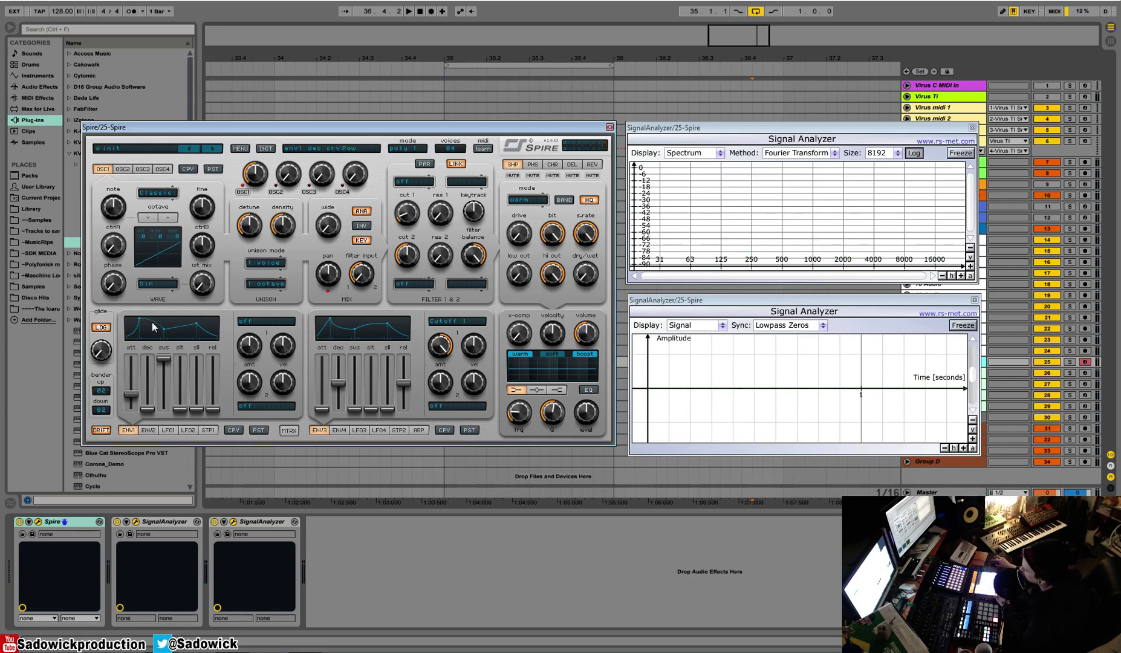
Step: Compare release curve shapes, including exponential, on envelope 1 with a longer release, and return the release to zero
click(214, 333)
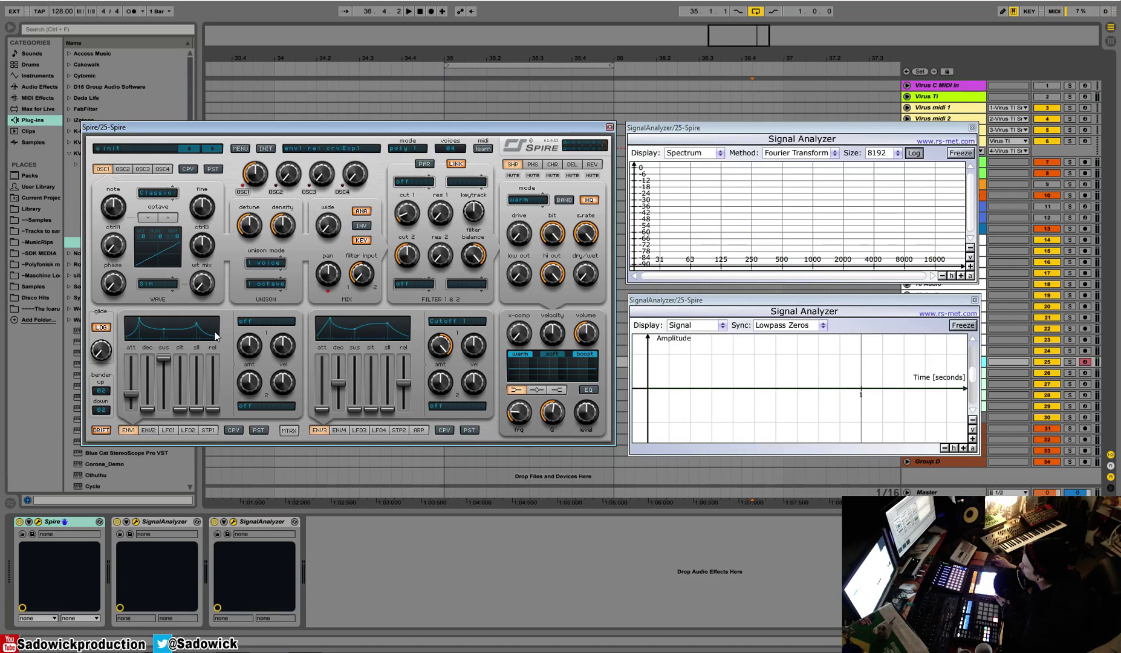
drag(213, 409, 216, 376)
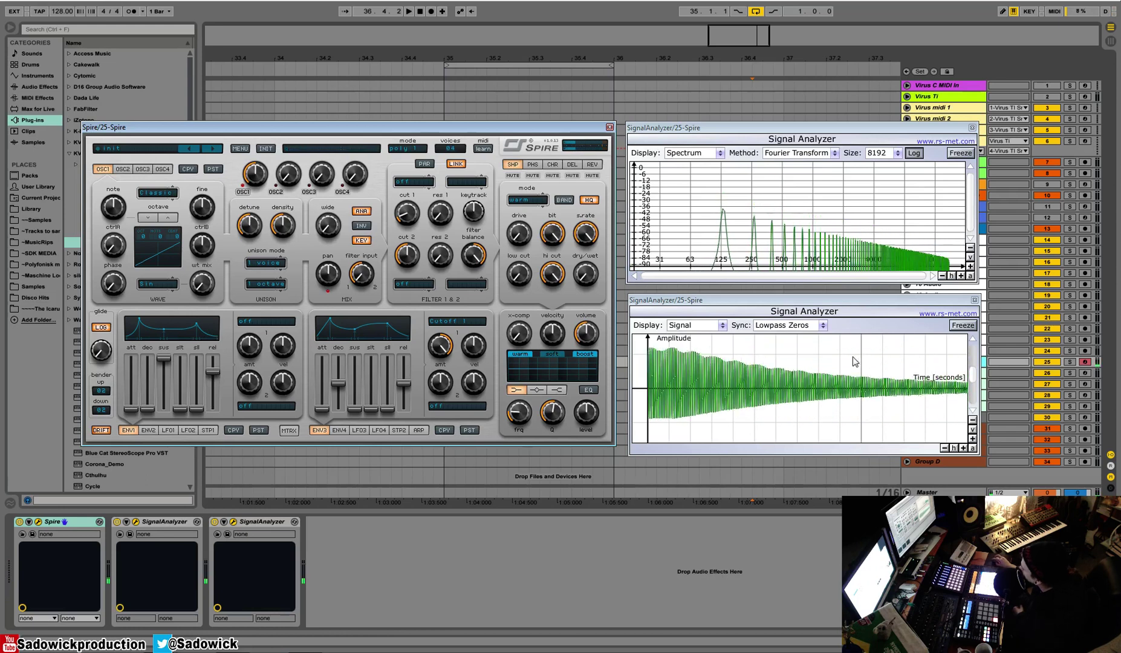
click(207, 336)
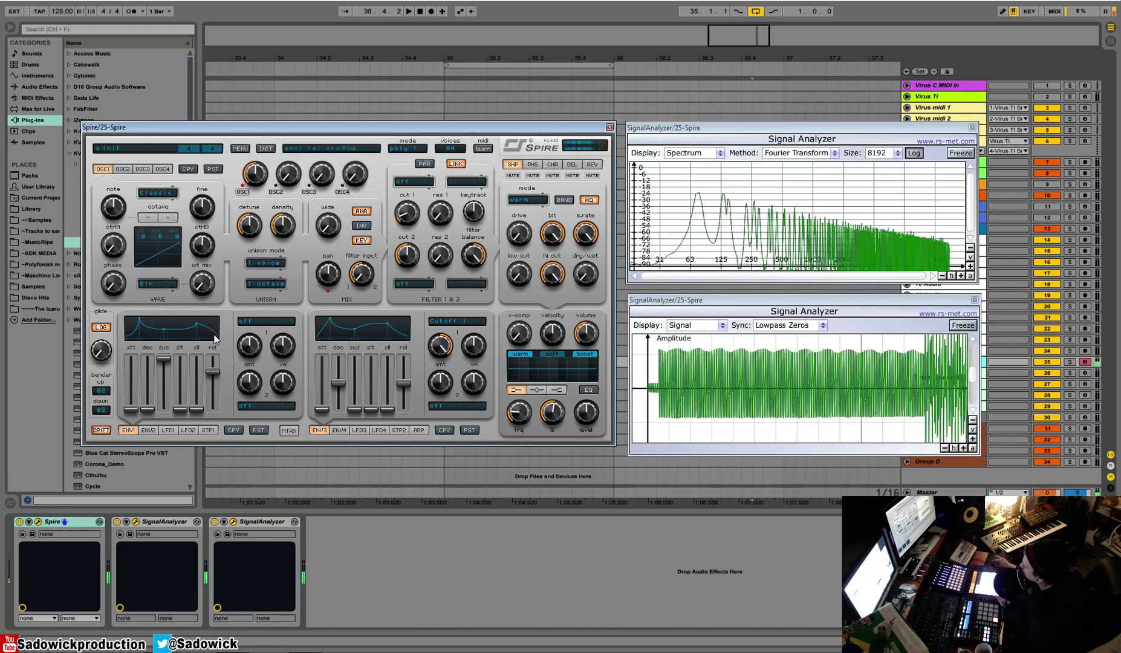
drag(212, 371, 218, 388)
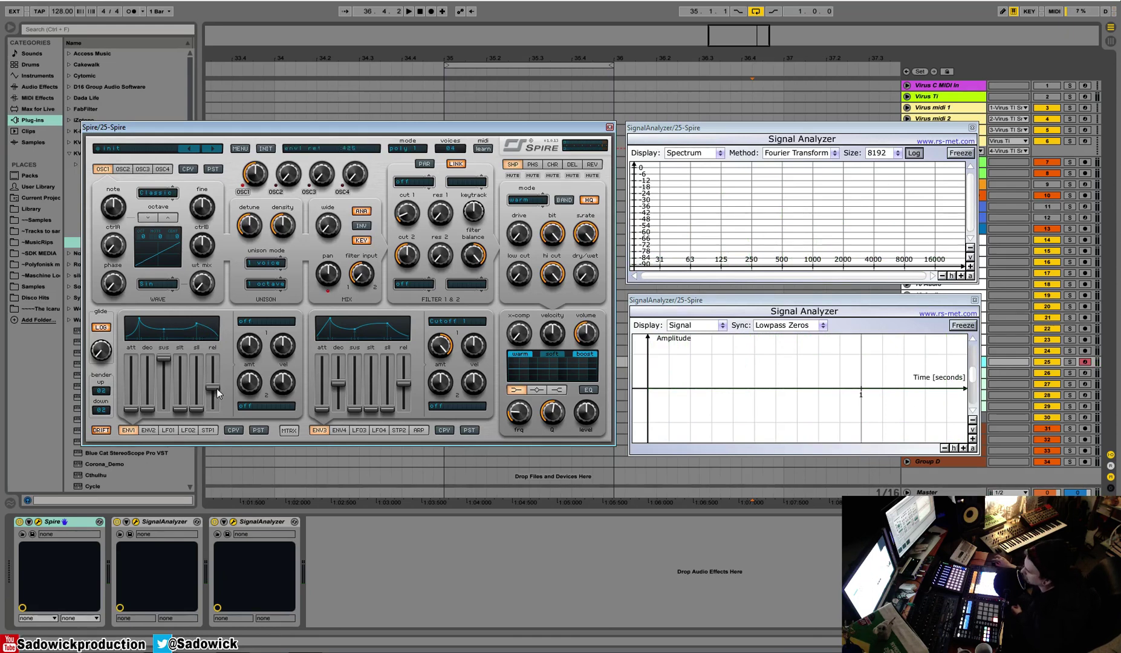
drag(217, 390, 212, 442)
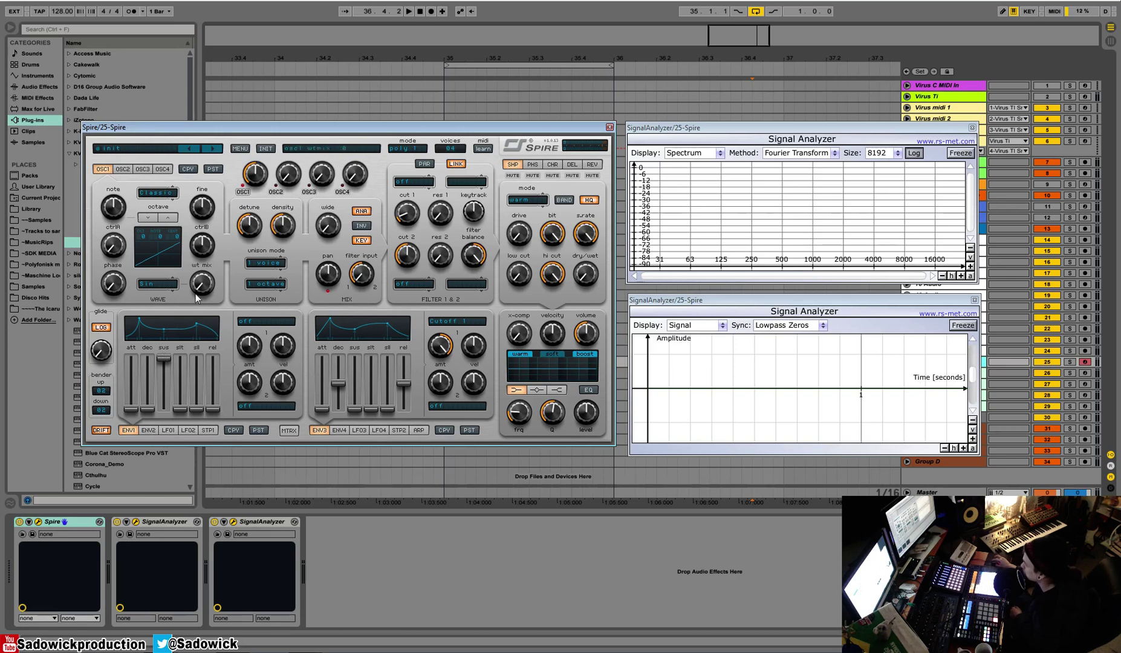
Step: Set filter 1's type to acido and its mode to LP4, with its resonance raised
click(266, 148)
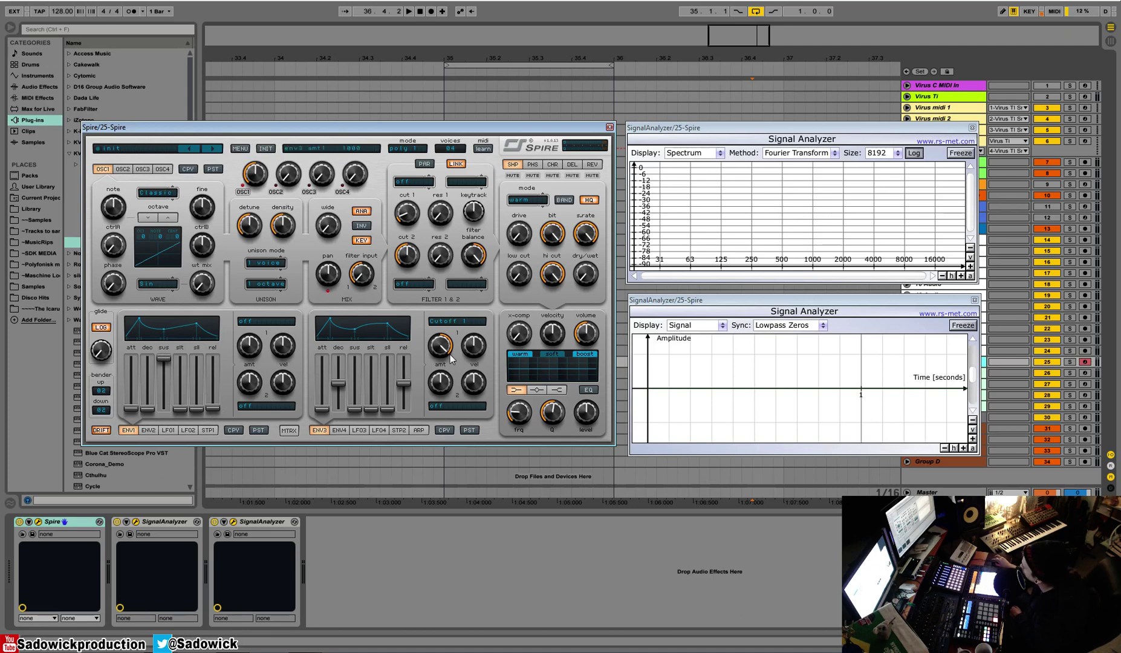
click(419, 185)
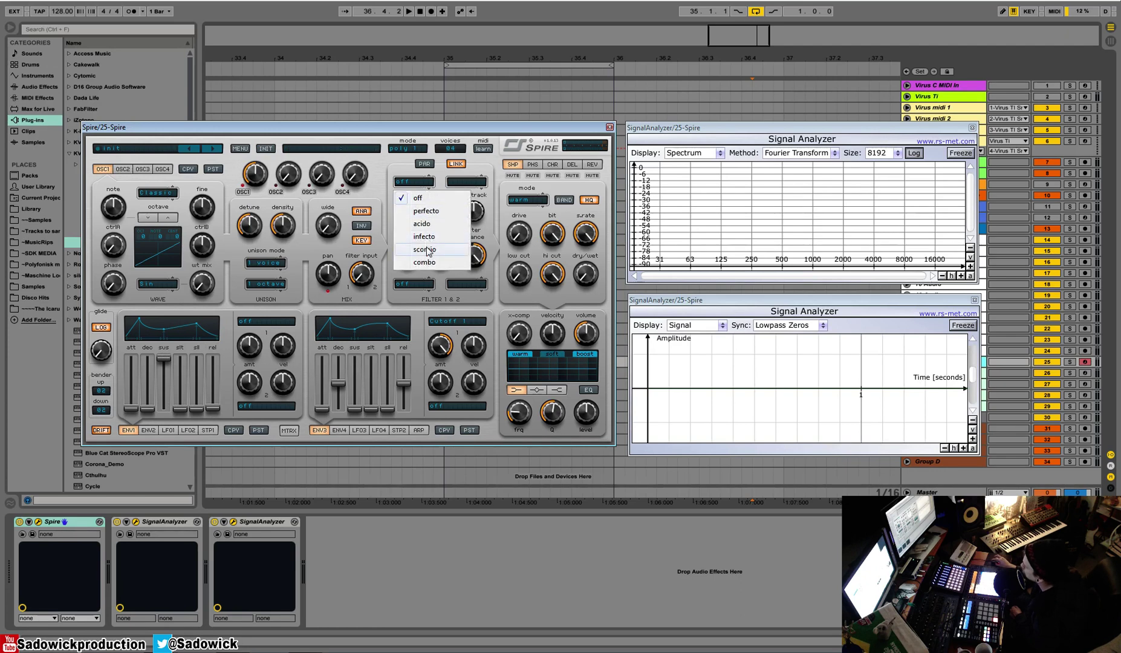
click(426, 224)
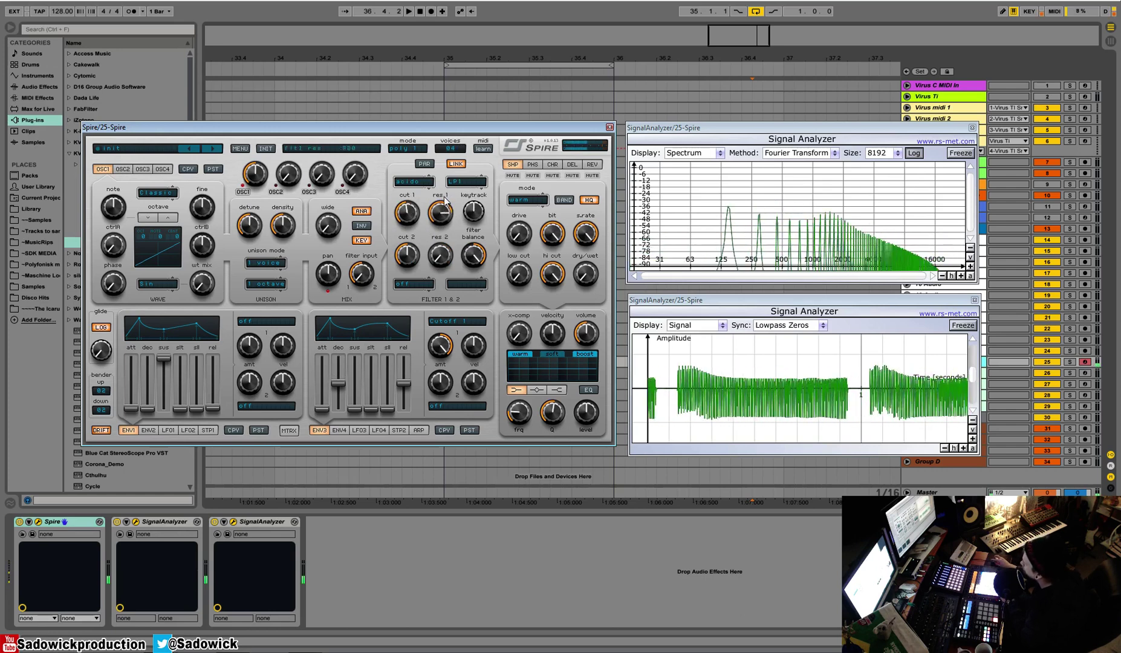
click(466, 182)
click(471, 239)
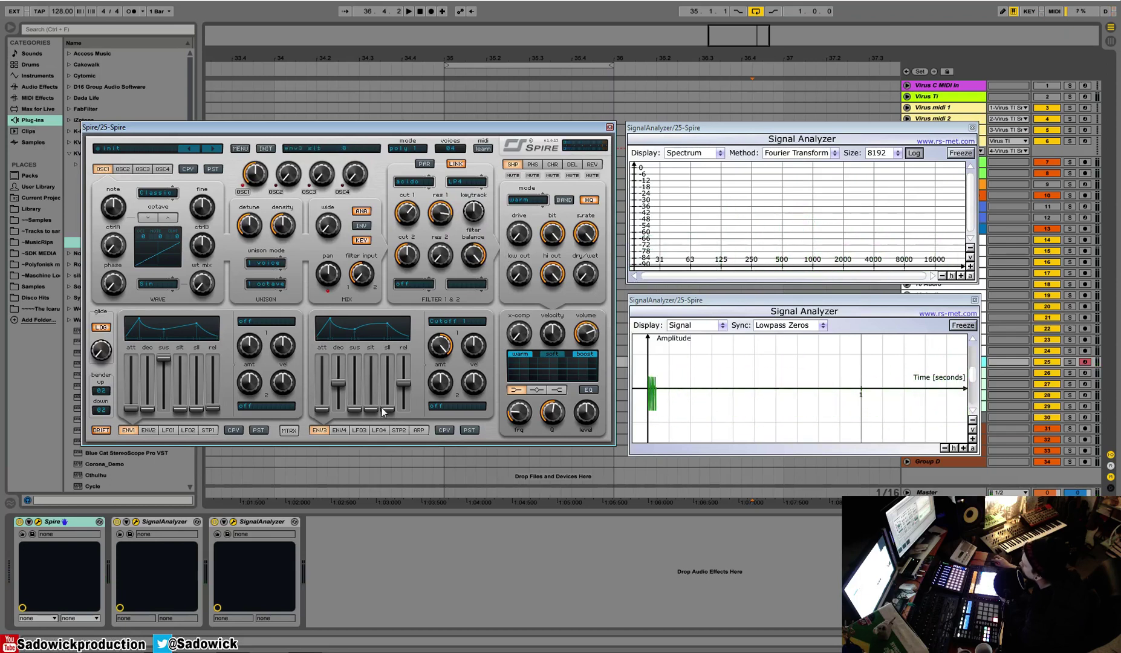
Step: Audition envelope 3's sustain and decay on the filter cutoff, ending with no decay and a raised sustain
mouse_move(354, 410)
mouse_down()
mouse_move(361, 389)
mouse_move(361, 404)
mouse_up()
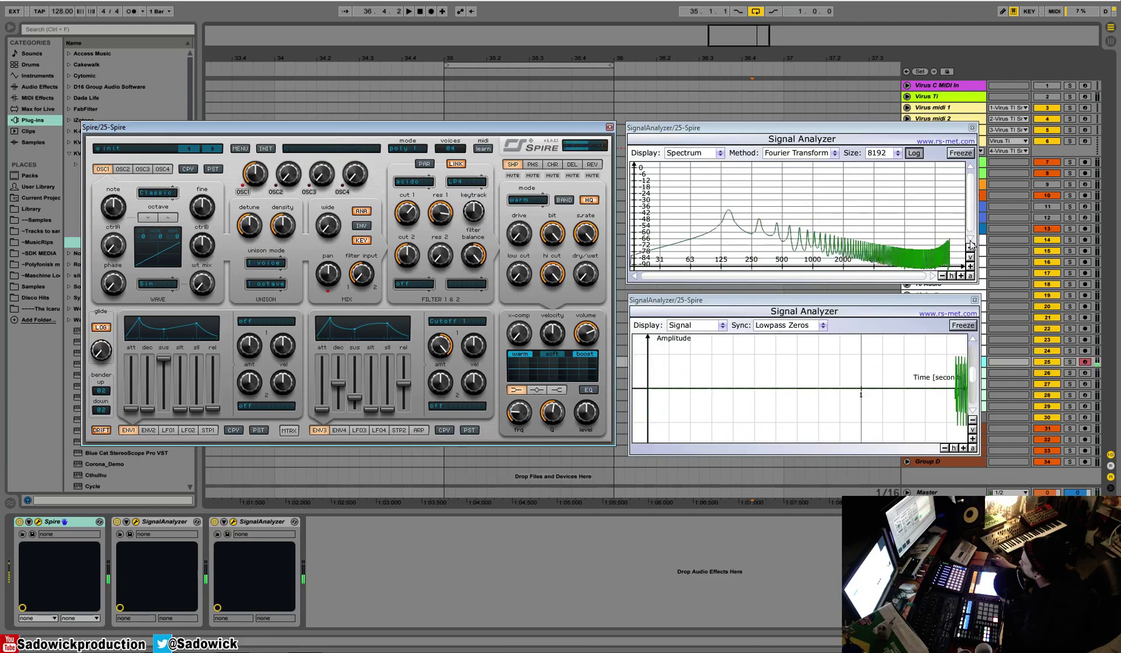
drag(343, 383, 346, 369)
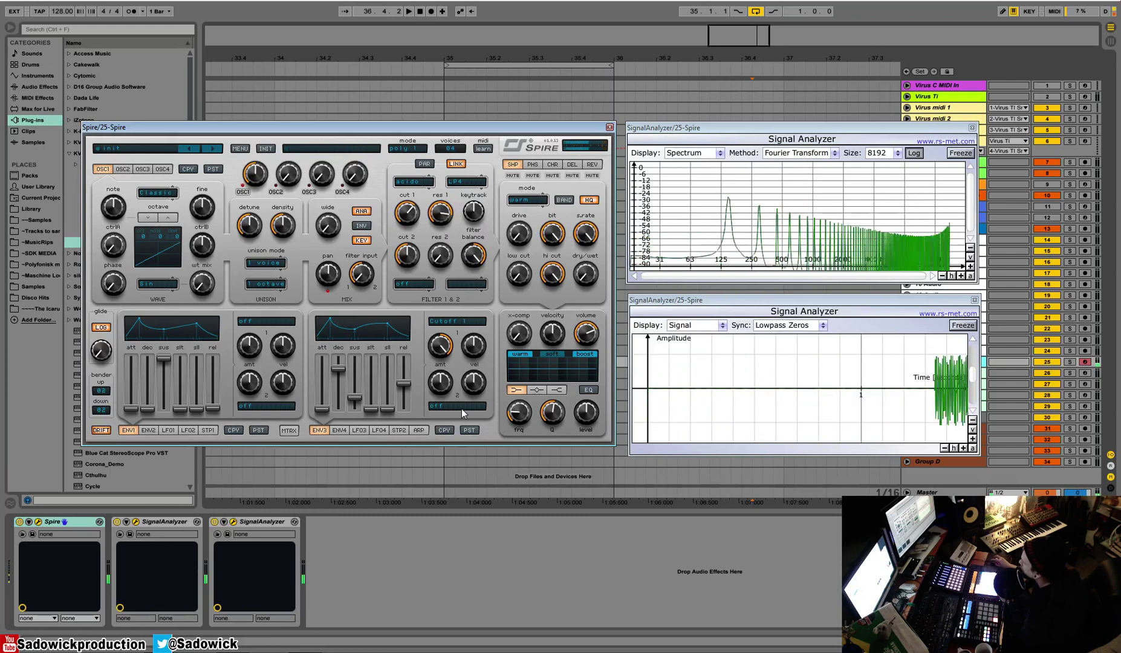
drag(354, 397, 354, 410)
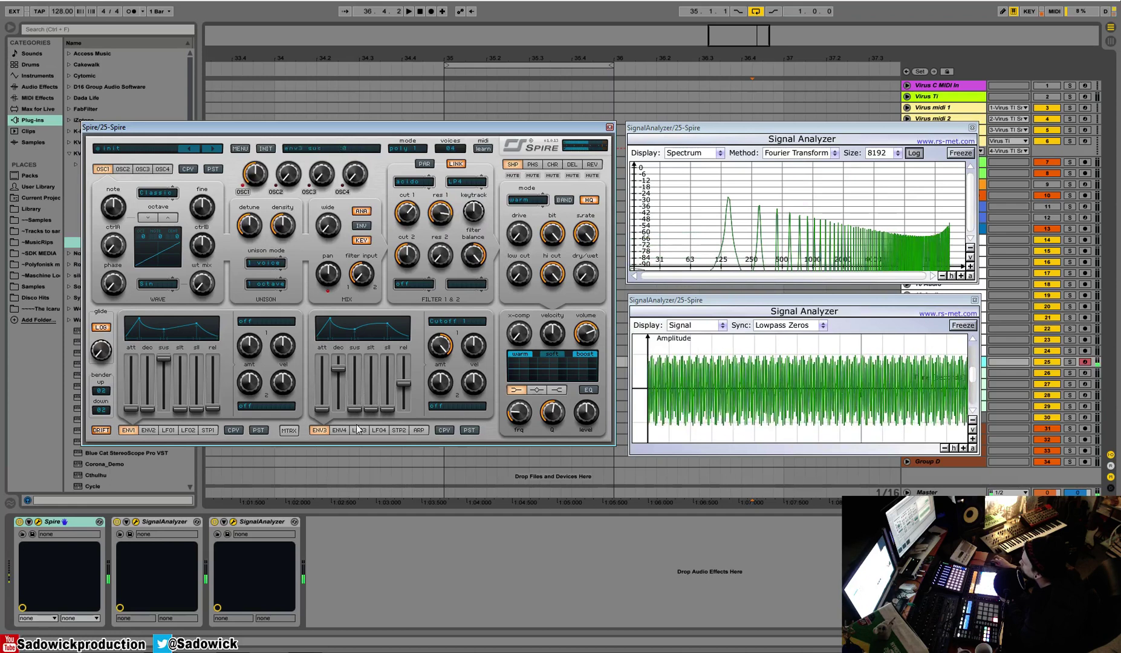
mouse_move(333, 371)
mouse_down()
mouse_move(336, 410)
mouse_move(332, 369)
mouse_move(332, 399)
mouse_move(352, 372)
mouse_up()
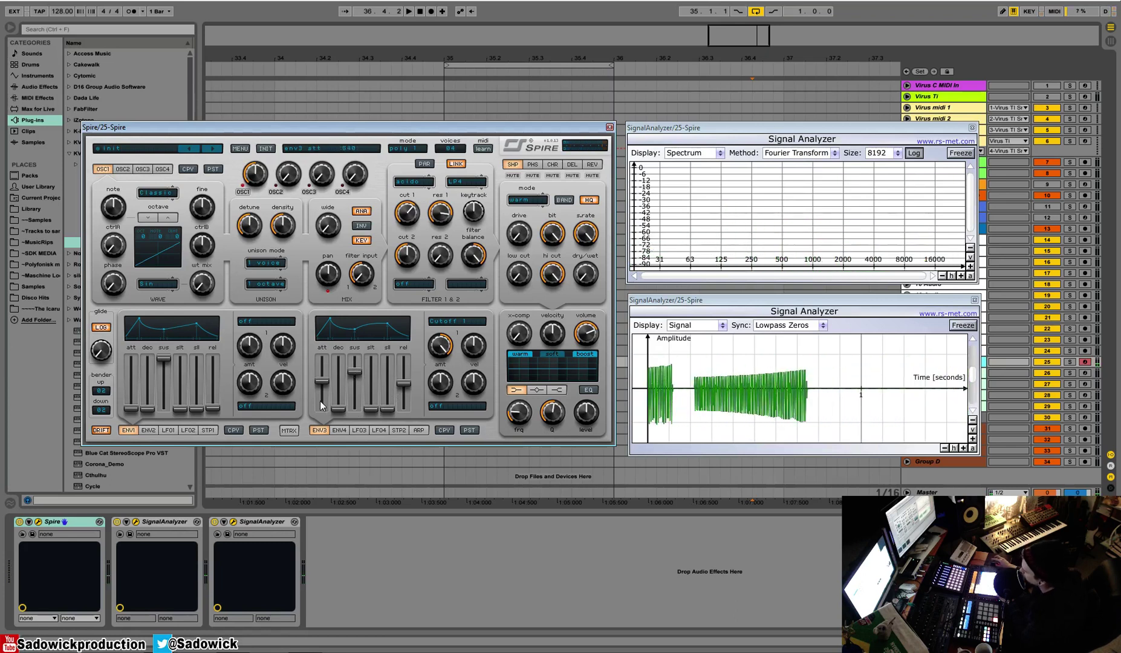
Step: Audition envelope 3's attack at about 310, set it to about 701, and lower its cutoff modulation amount
drag(319, 382, 324, 395)
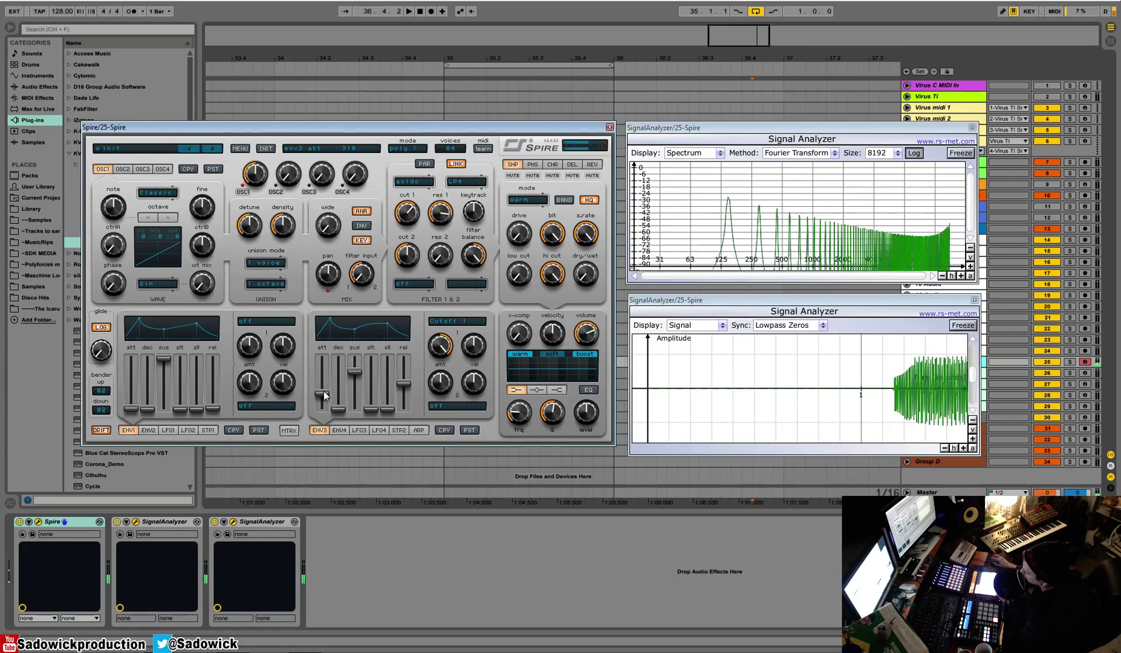
drag(324, 395, 323, 373)
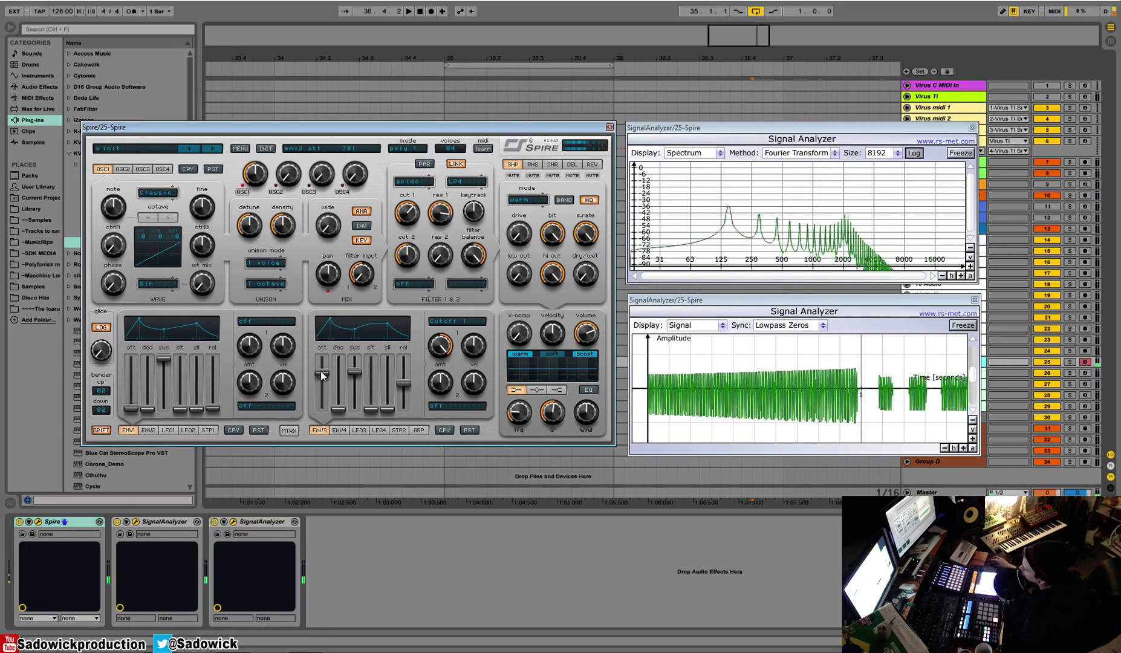
mouse_move(444, 349)
mouse_down()
mouse_move(446, 379)
mouse_move(444, 361)
mouse_up()
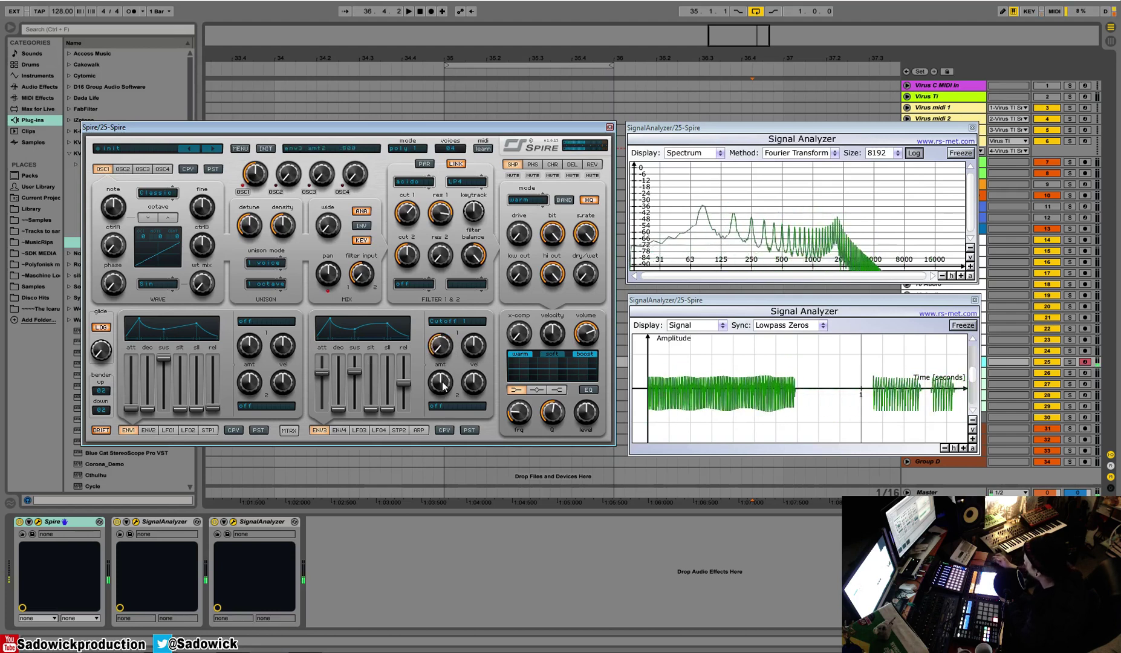
Step: Raise the shaper effect's dry/wet and drive, and shorten envelope 3's attack slightly
drag(586, 273, 618, 195)
drag(326, 378, 326, 385)
drag(529, 222, 522, 246)
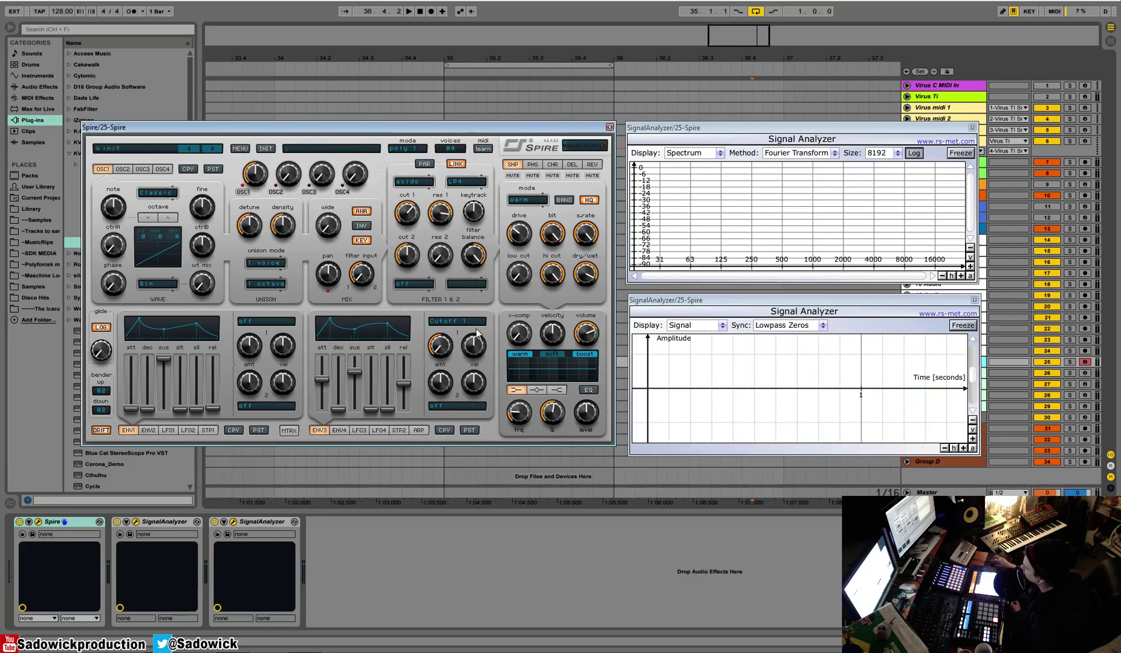
Step: Examine the modulation targets available for envelope 3's first slot, including oscillators, effects, matrix slots and the arpeggiator
click(450, 322)
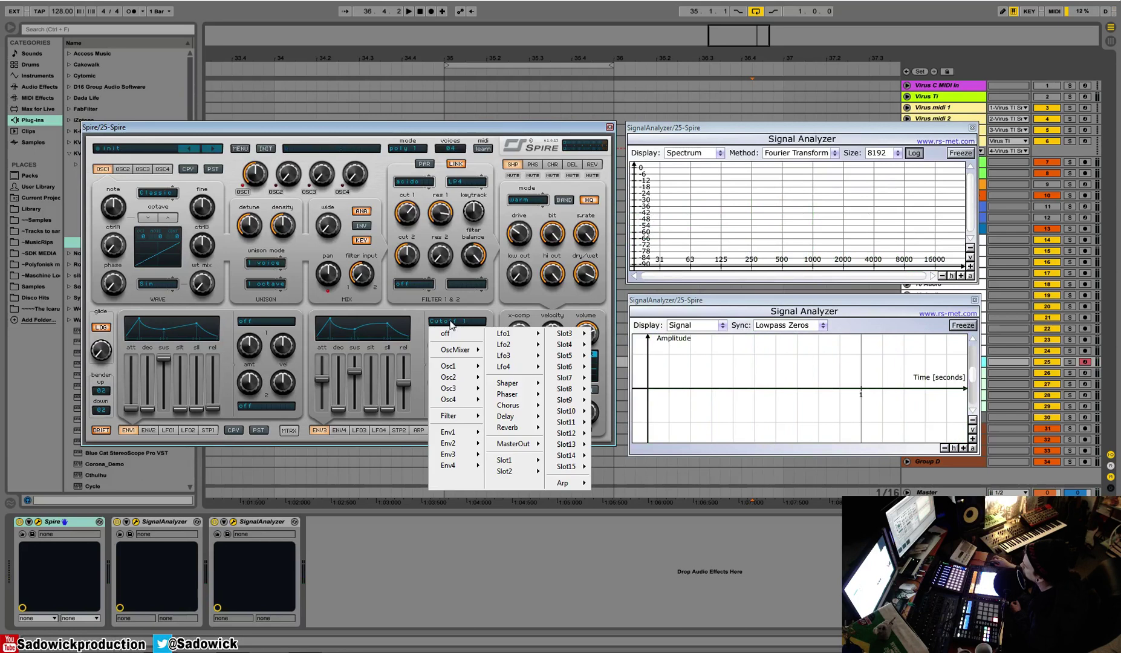
mouse_move(448, 377)
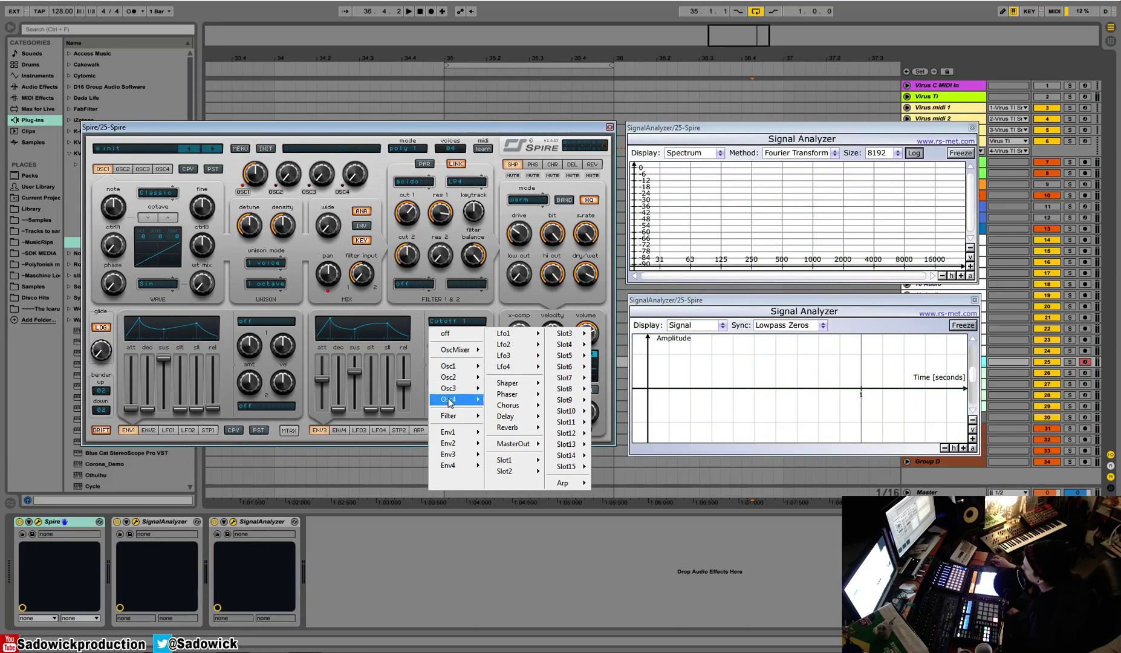
mouse_move(508, 384)
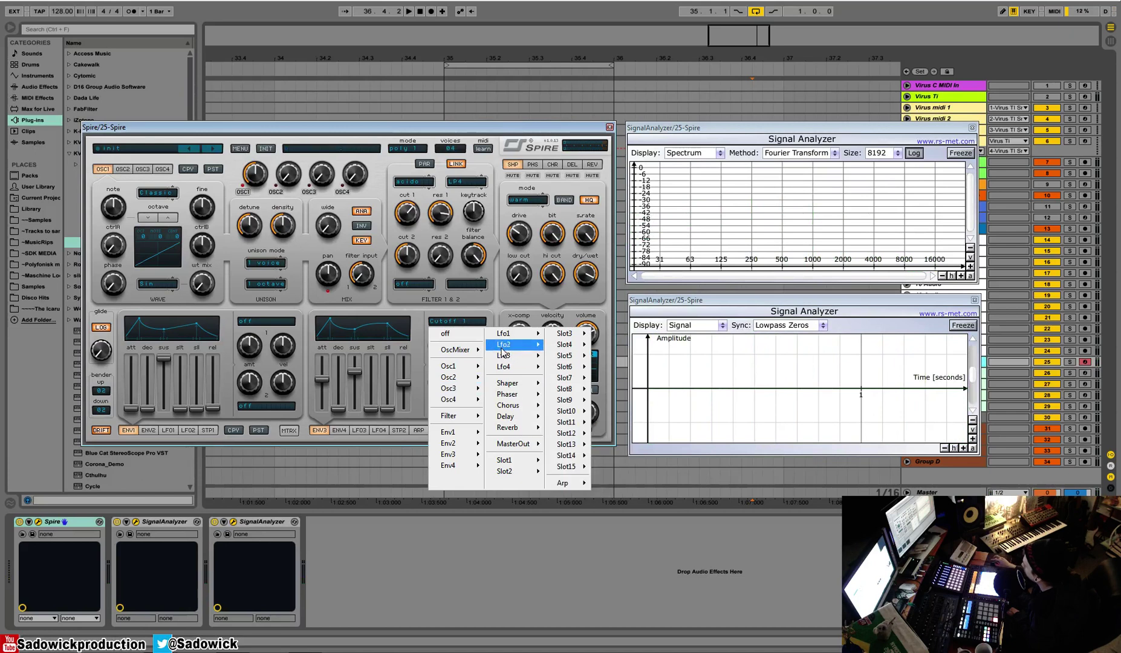
mouse_move(553, 333)
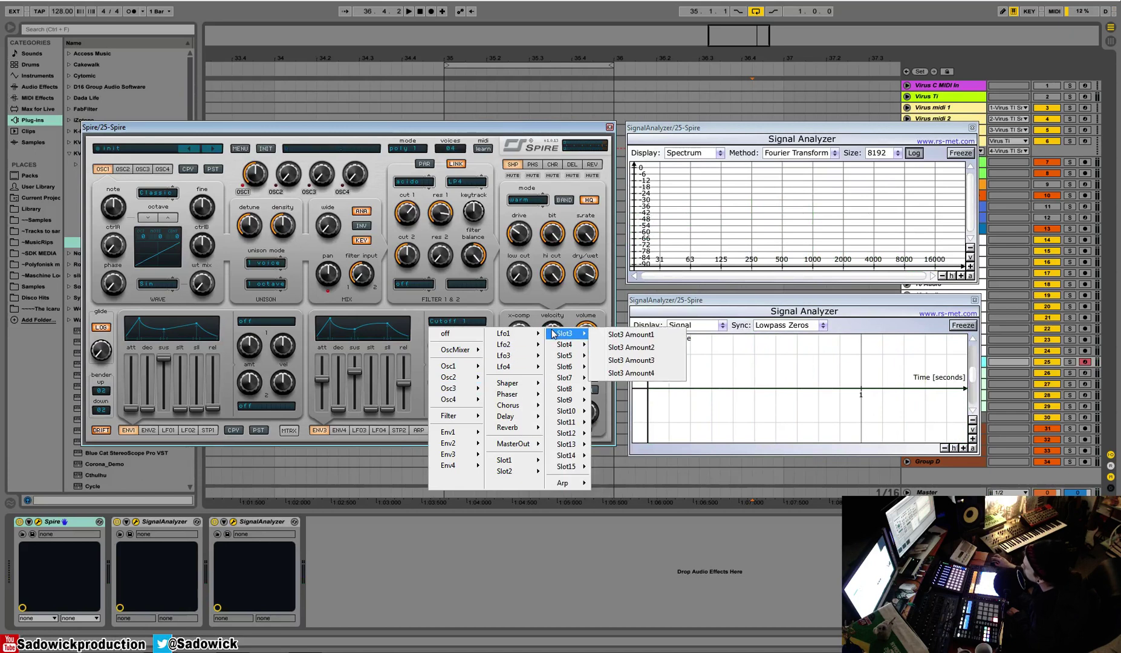
mouse_move(568, 490)
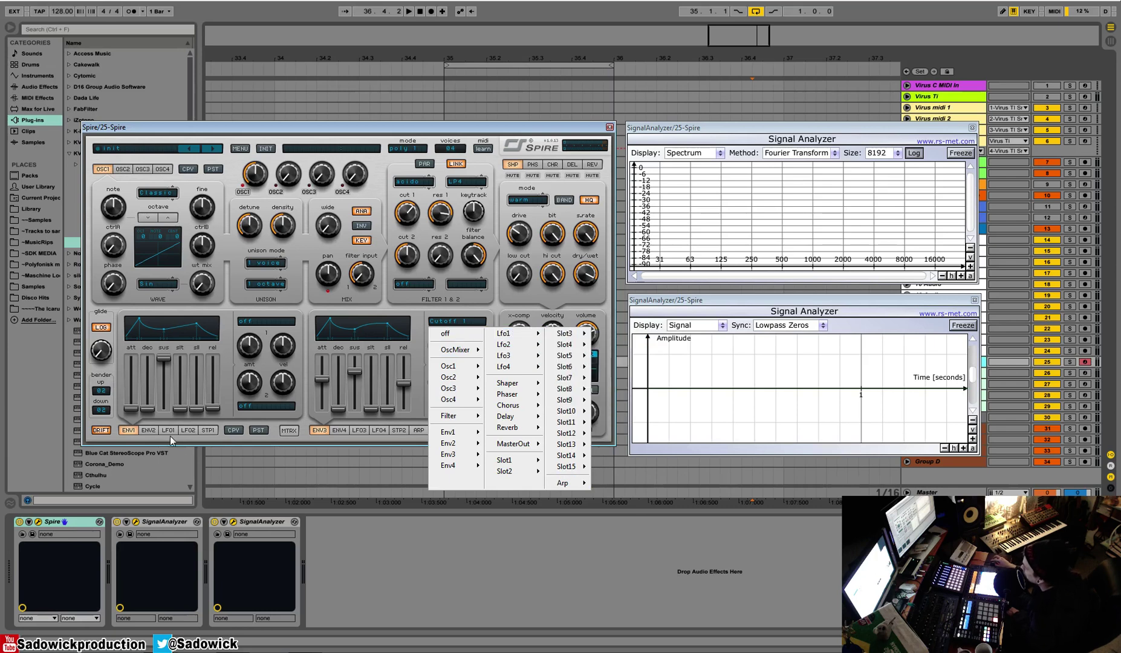
Step: Initialize the patch, switch envelope 3's first modulation target off, and show LFO 1's settings
click(264, 149)
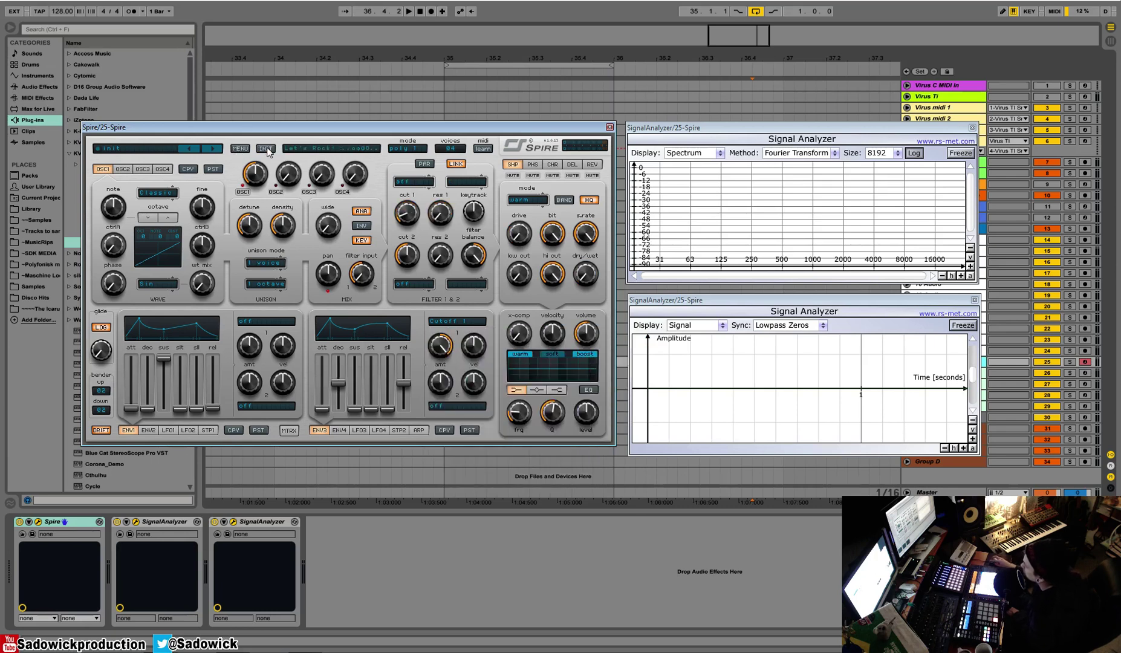
click(441, 331)
click(443, 331)
click(170, 431)
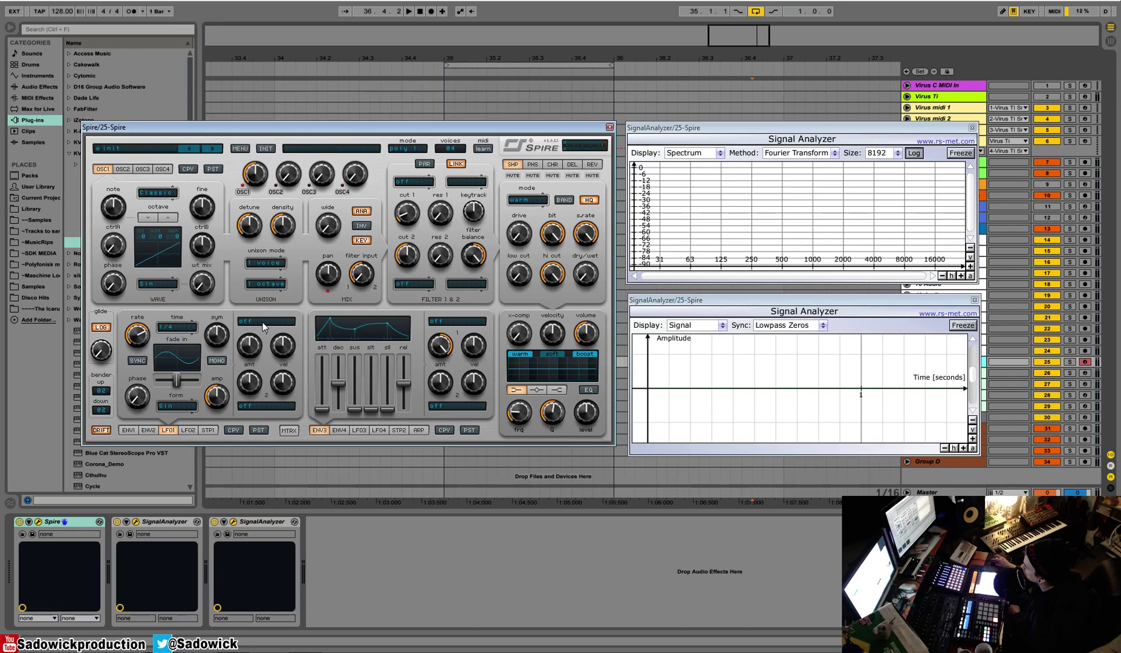
Step: Set filter 1's type to infecto and adjust its cutoff while auditioning the sound
click(405, 186)
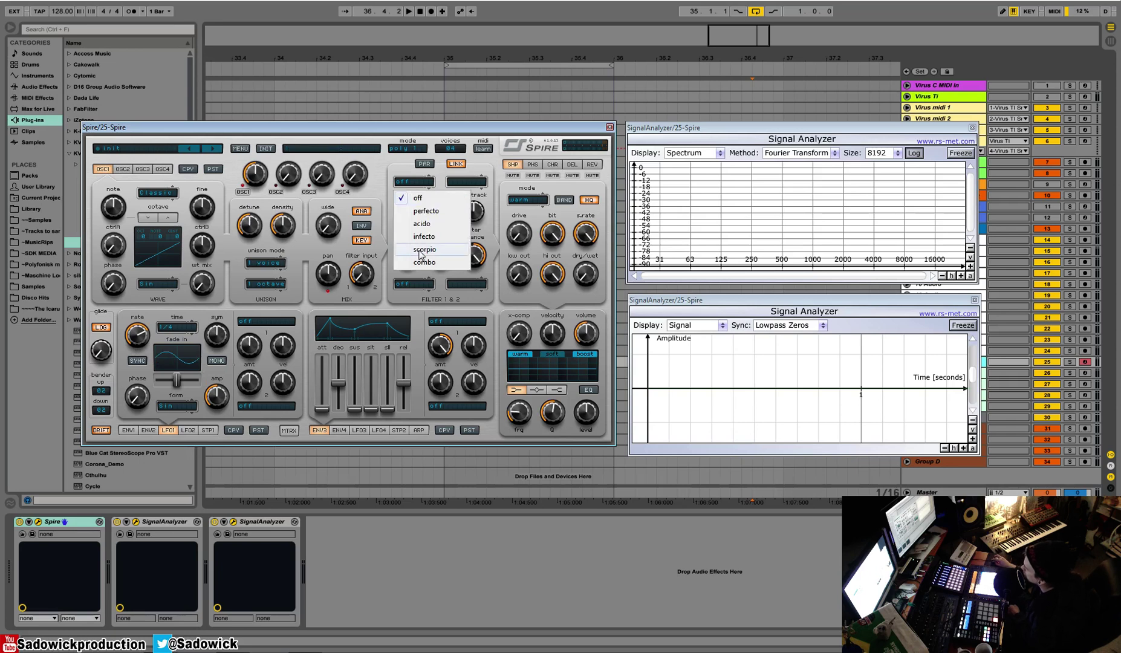
click(420, 236)
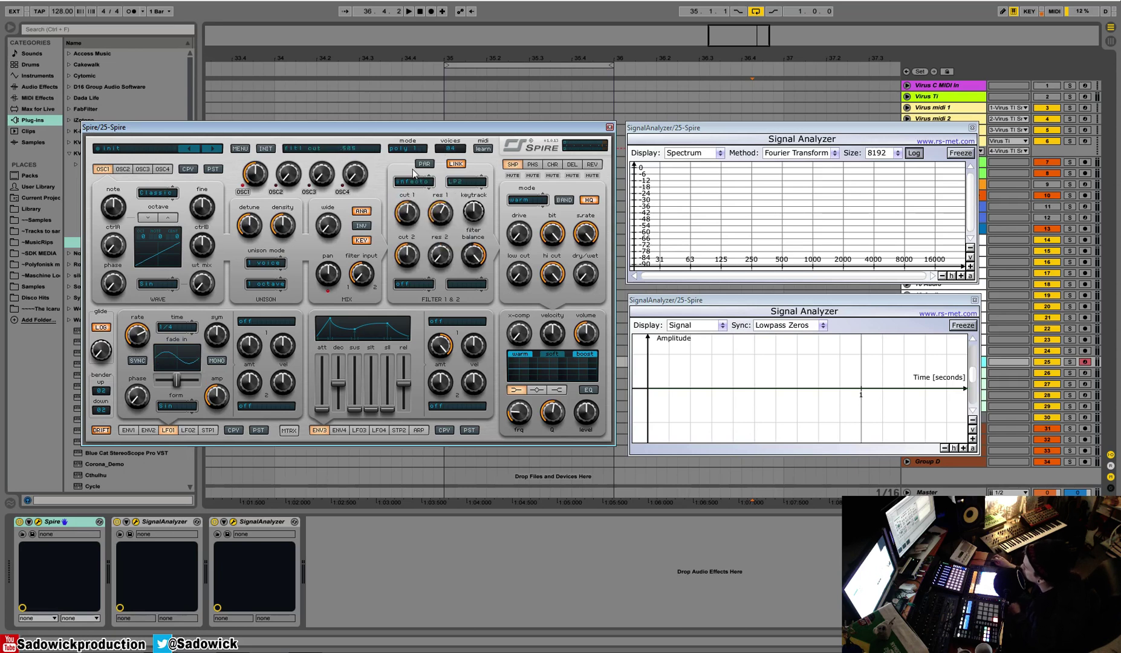
drag(413, 182, 413, 195)
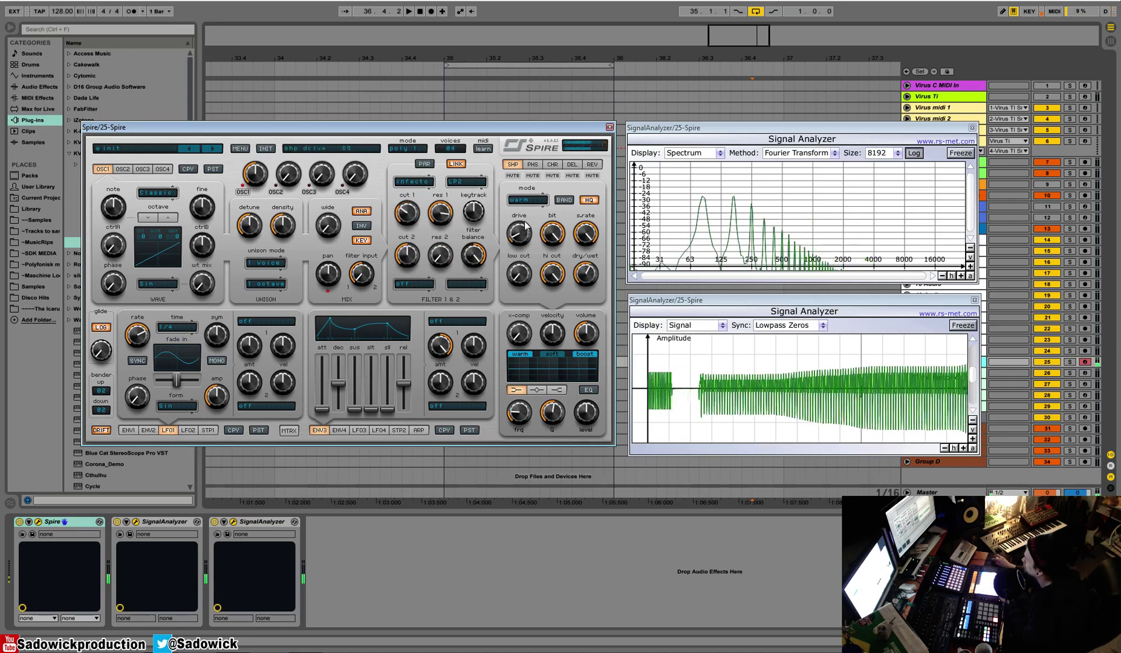
drag(415, 202, 419, 199)
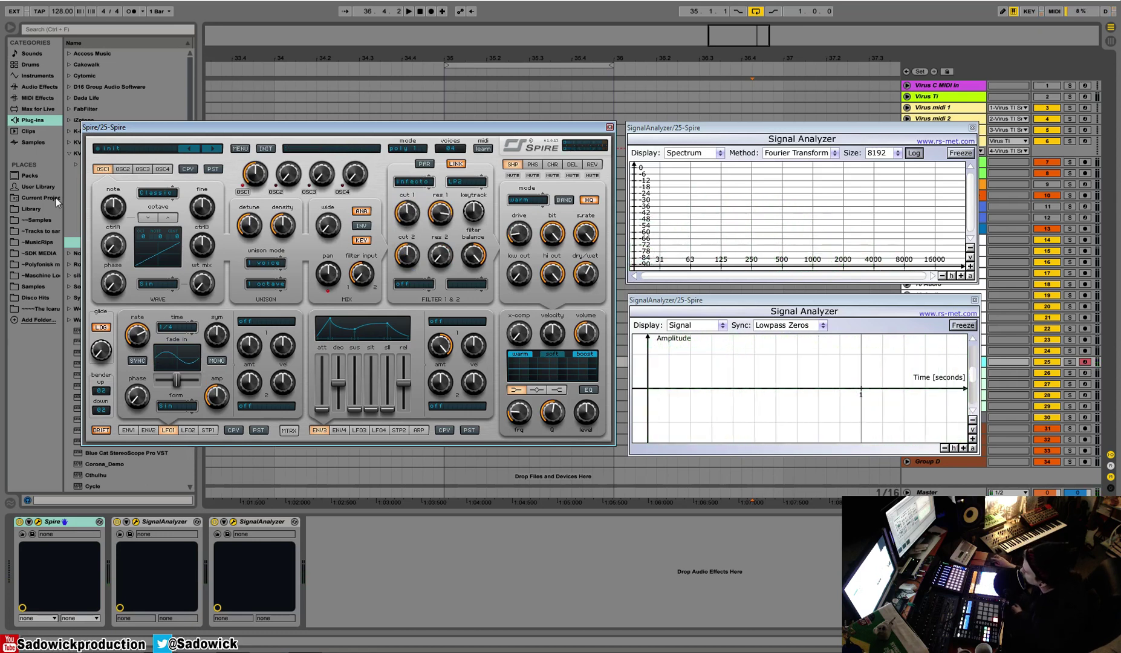
Step: Route LFO 1 to Cutoff 1 and raise its modulation amount while auditioning the filter movement
click(254, 322)
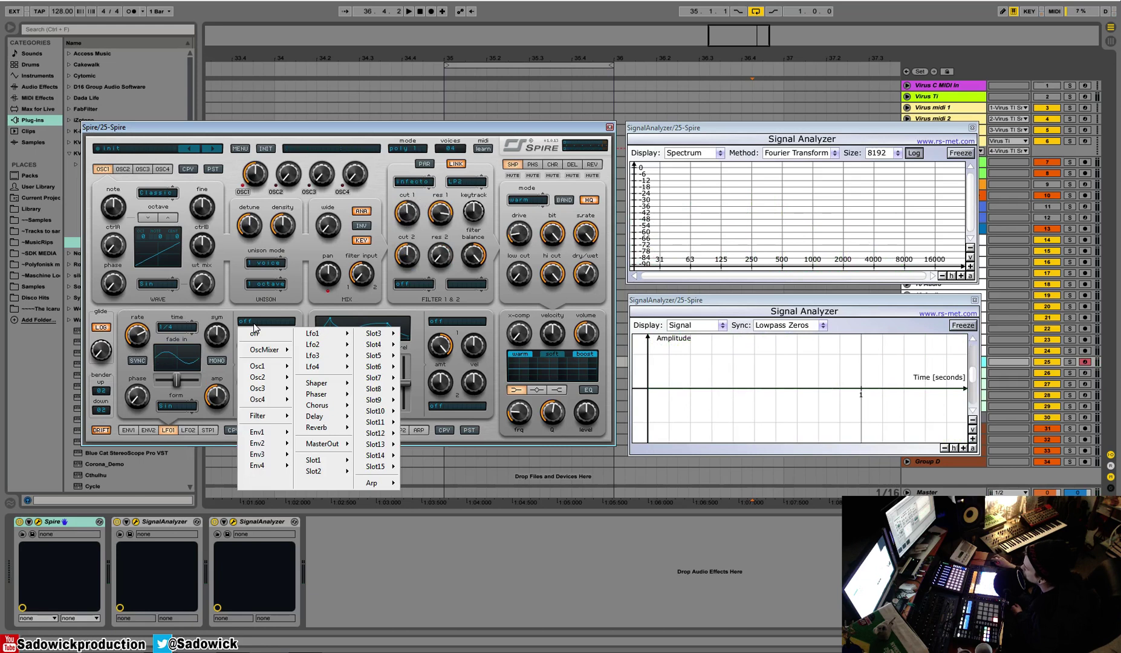
mouse_move(262, 416)
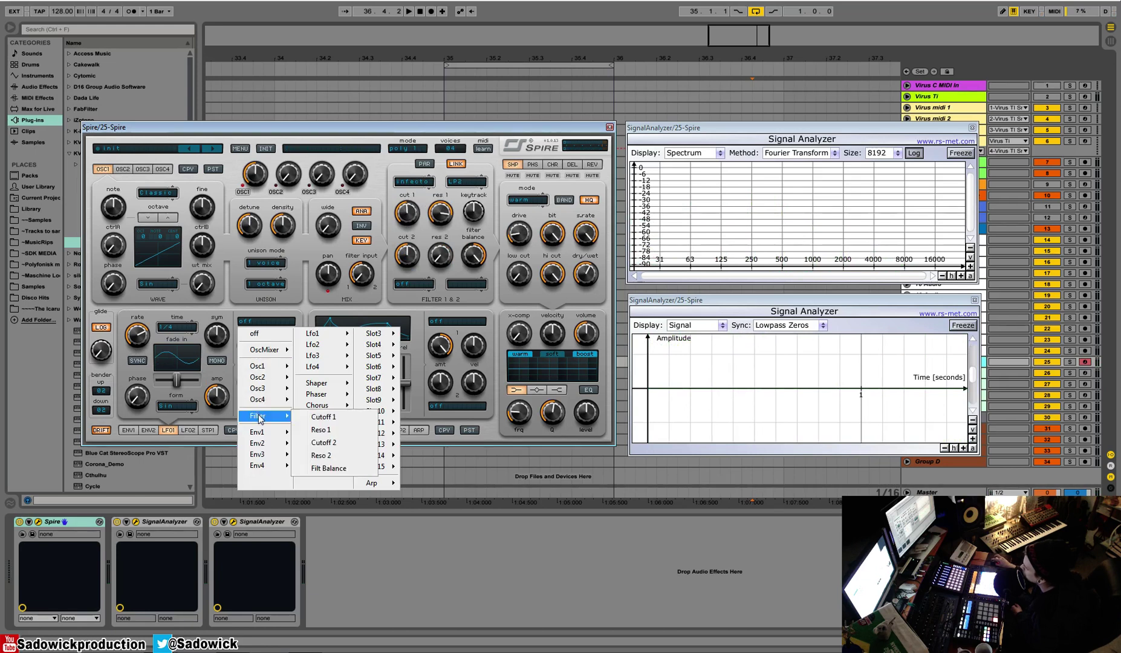
click(330, 418)
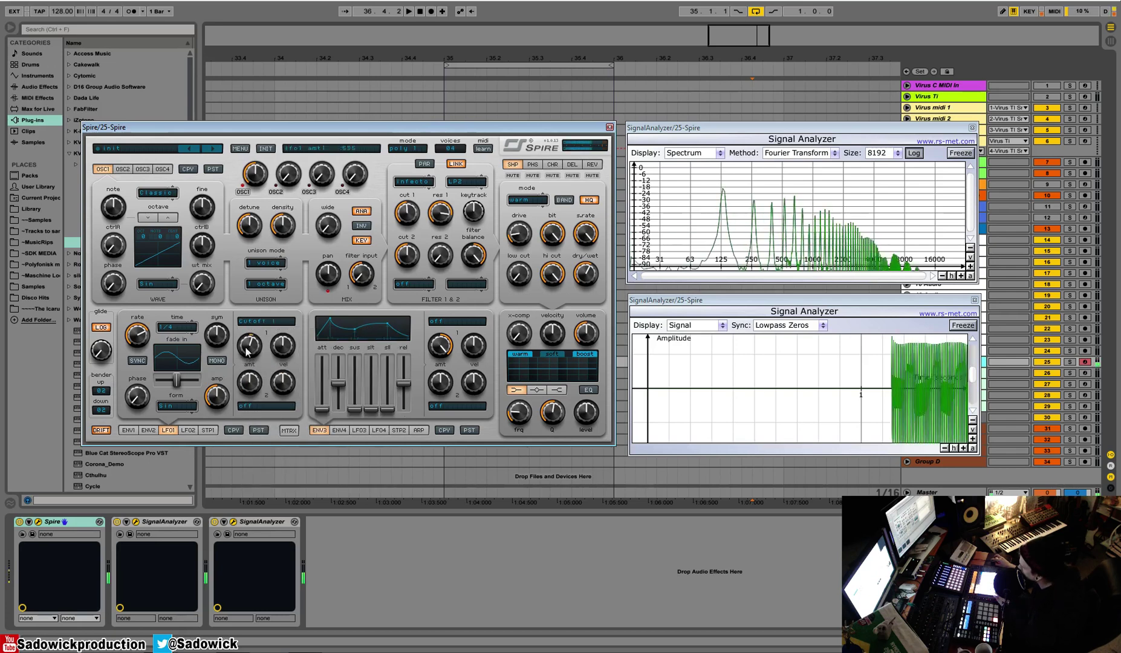
drag(247, 356, 247, 331)
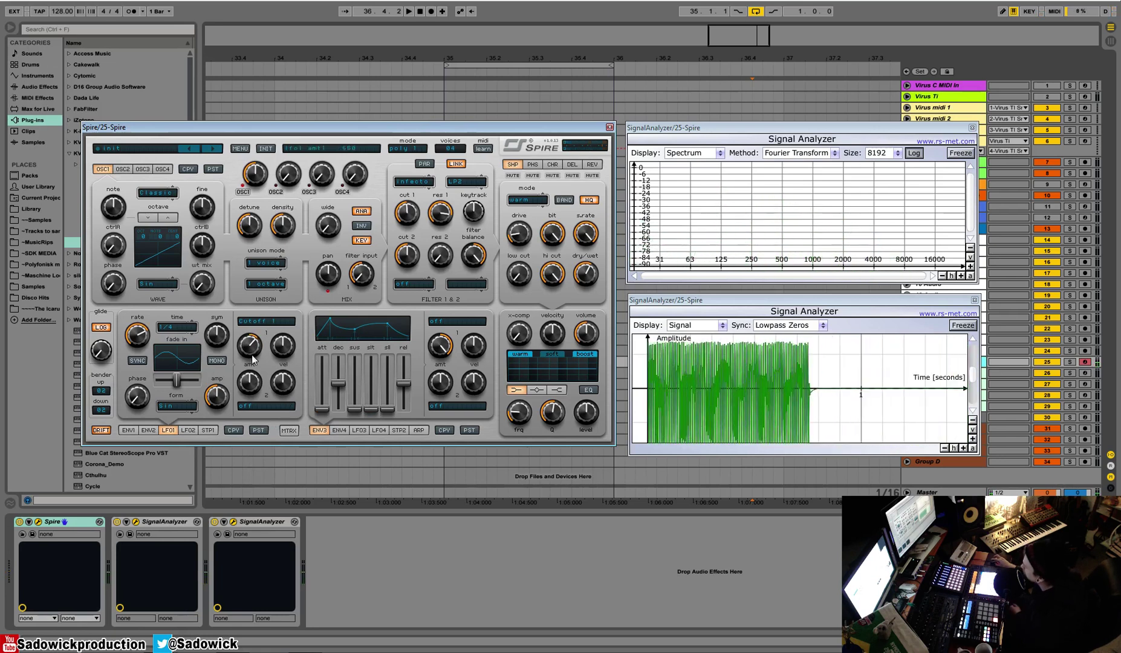
drag(250, 337, 250, 341)
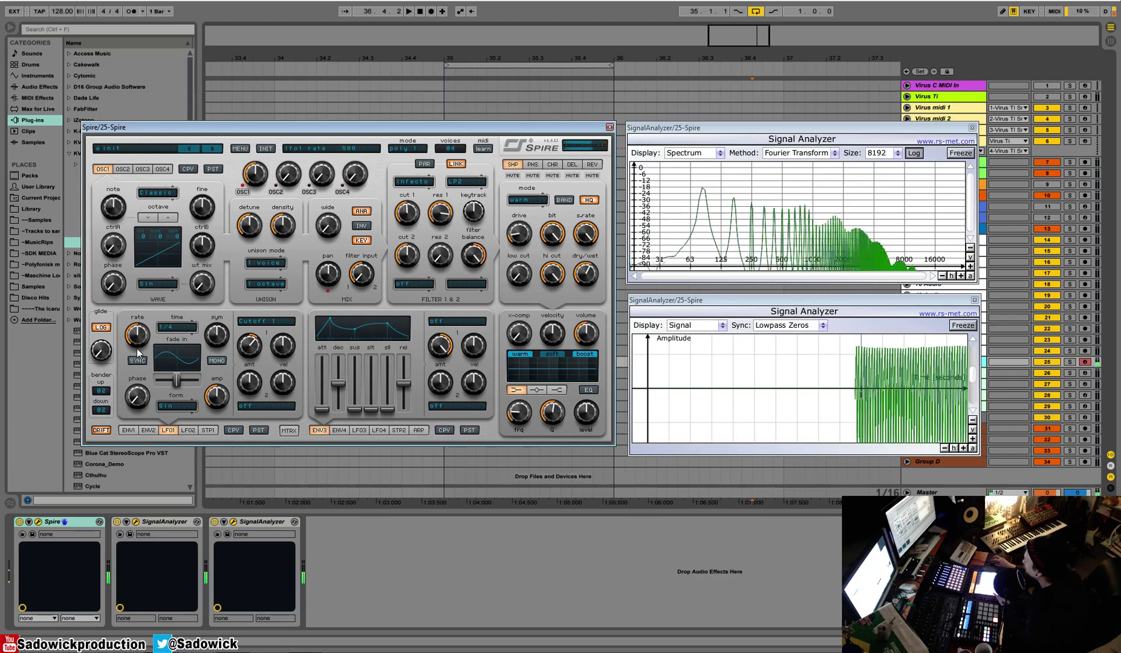
Step: Audition LFO 1's rate and lower filter 1's cutoff to make the modulation clearer in the analyzer
drag(135, 339, 135, 369)
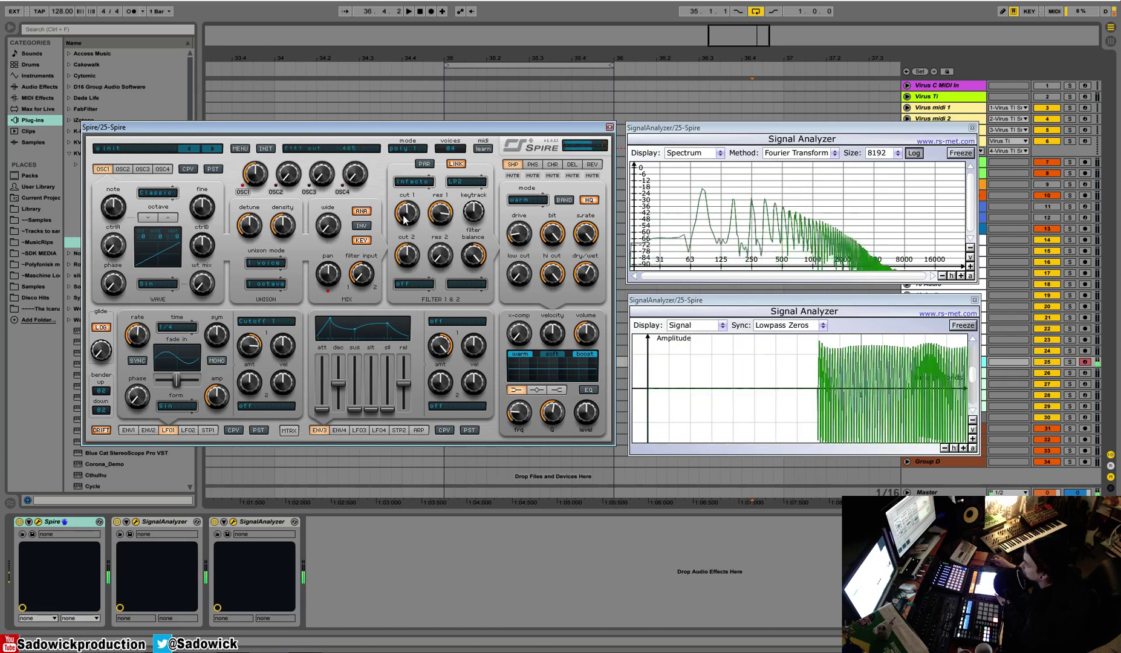
drag(404, 220, 403, 231)
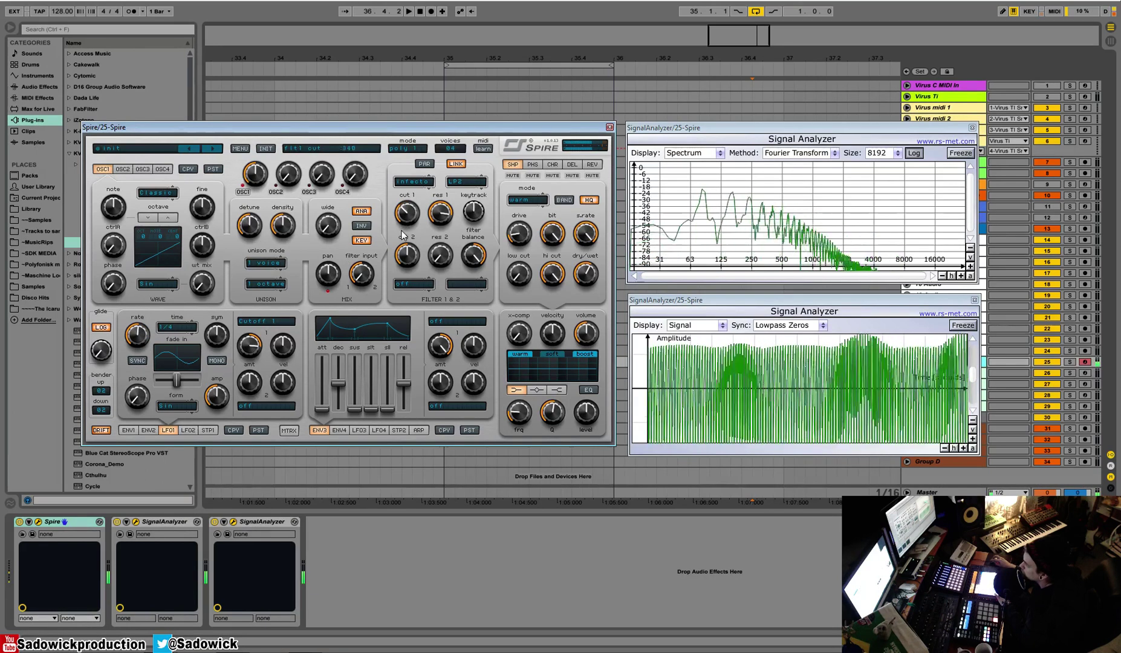
click(752, 312)
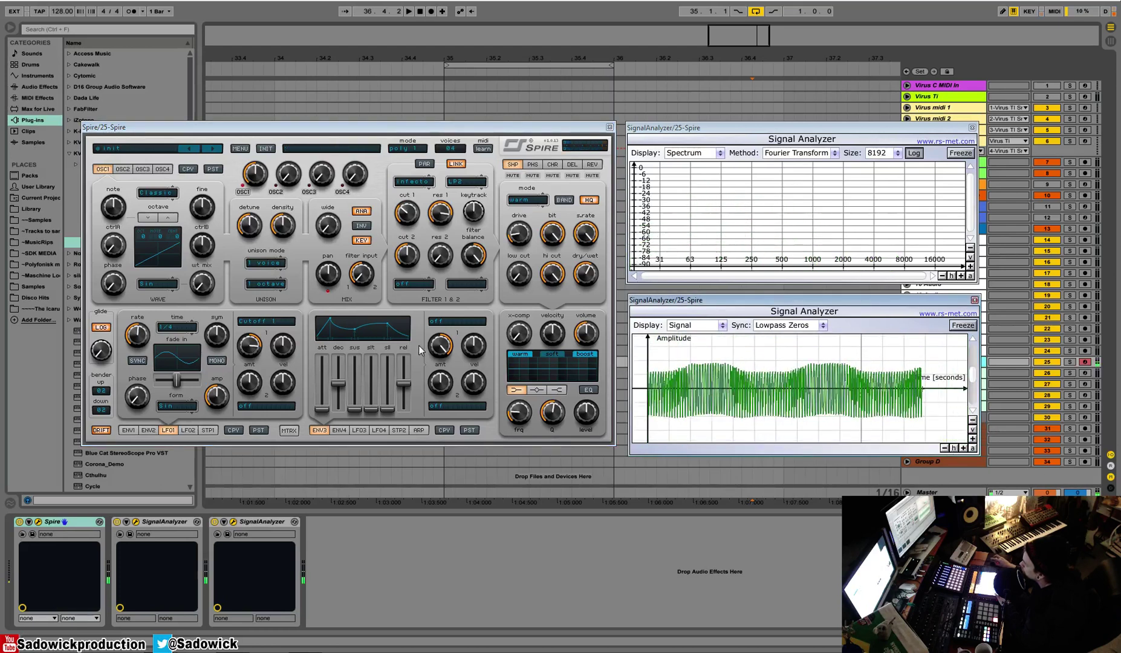
Step: Change filter 1's type to acido and its mode to LP4
click(466, 180)
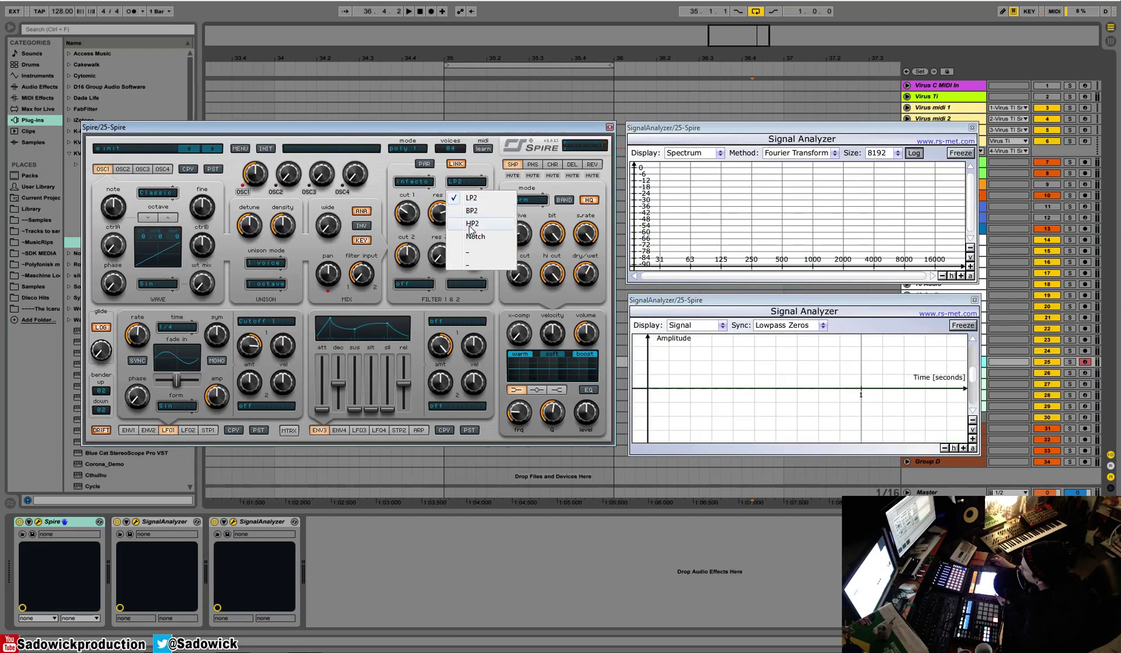
click(412, 183)
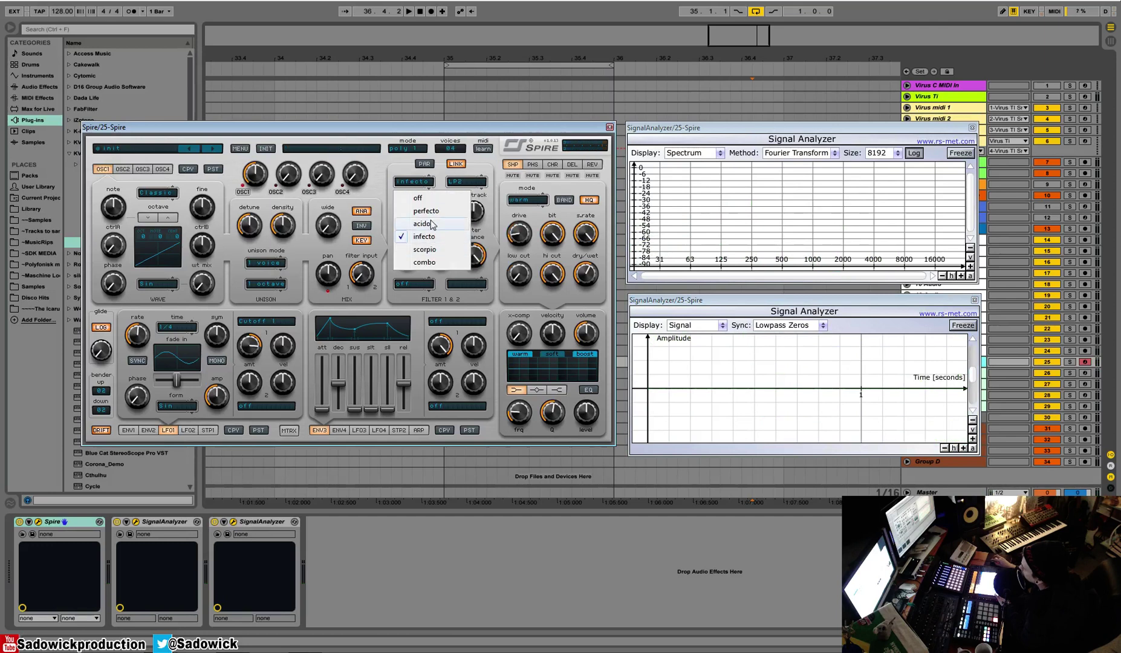
click(432, 223)
click(461, 182)
click(467, 237)
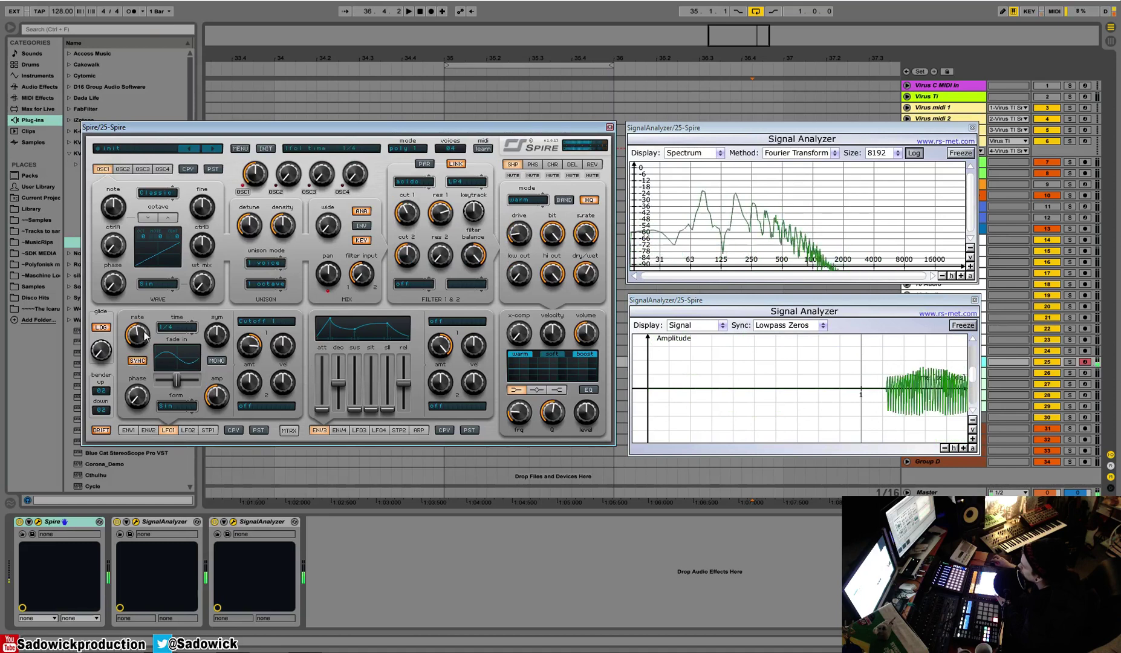
Step: Sync LFO 1 to the tempo with a time of 1/8 and audition its amp control
click(195, 328)
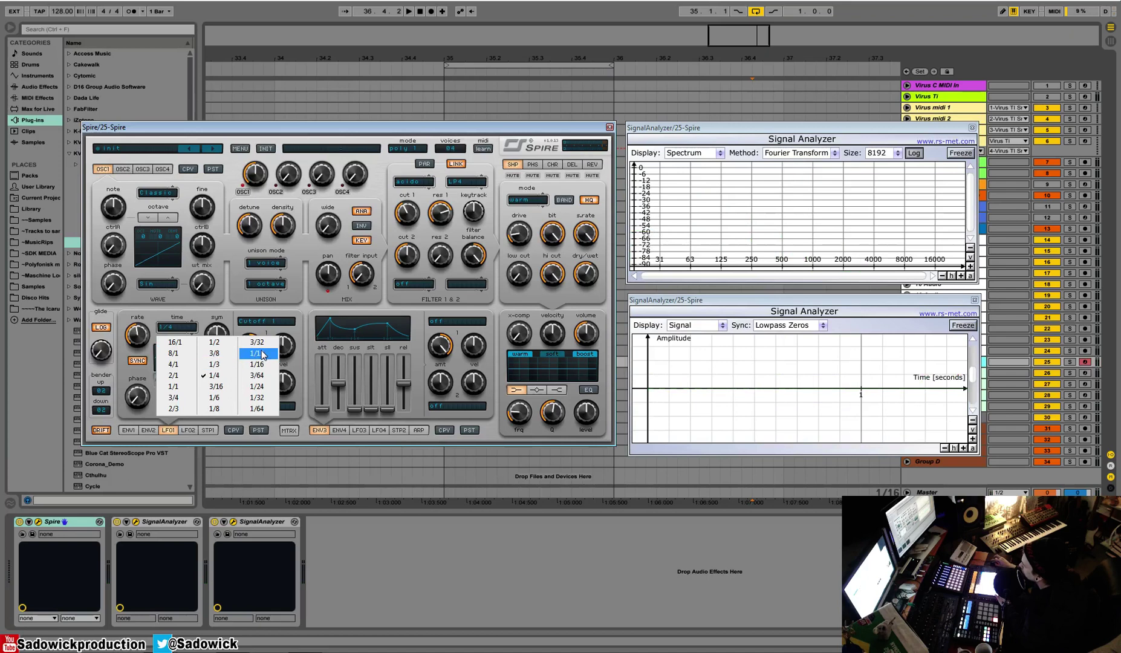
click(224, 410)
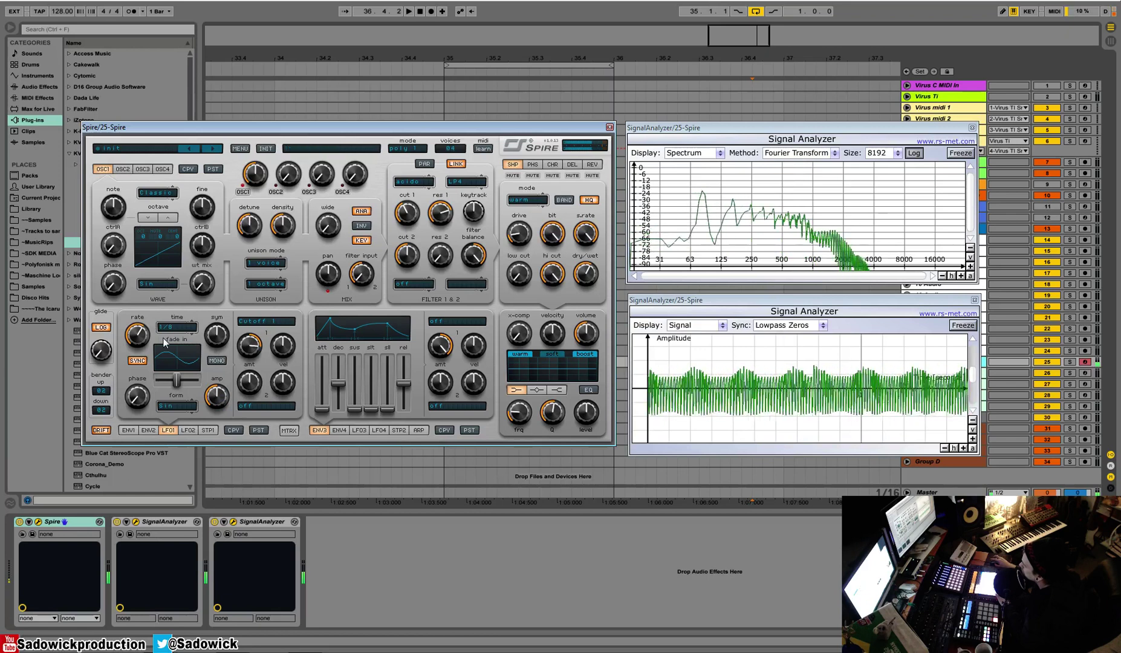
drag(221, 379, 220, 357)
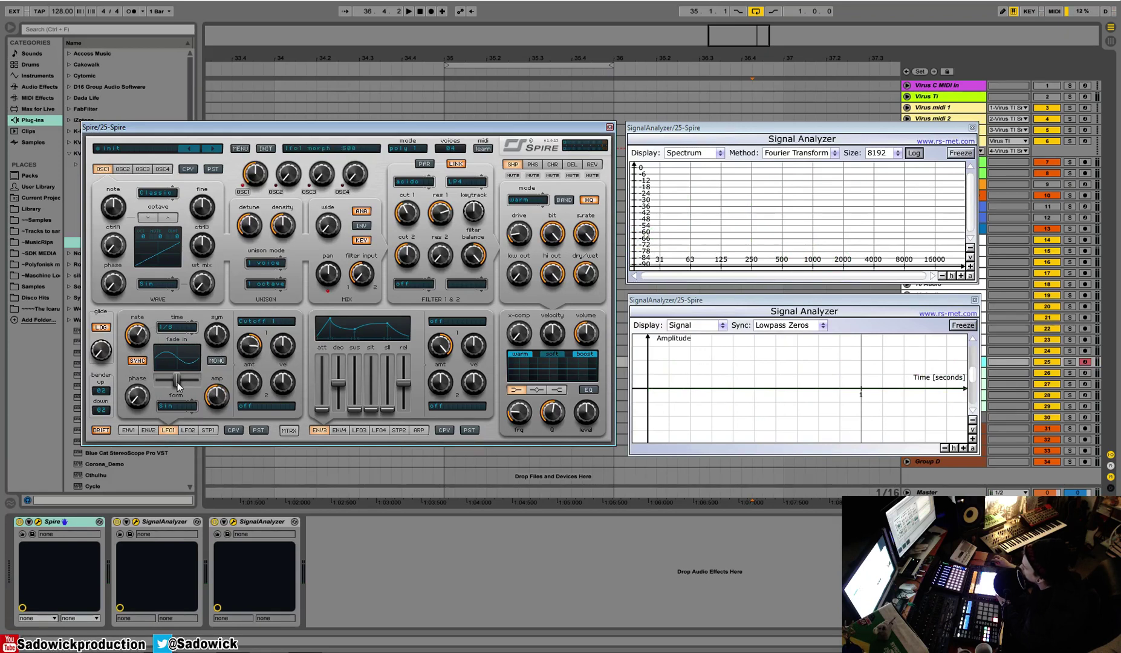
Step: Audition the extremes of LFO 1's waveform morph and symmetry, returning both to 500
drag(174, 381, 205, 387)
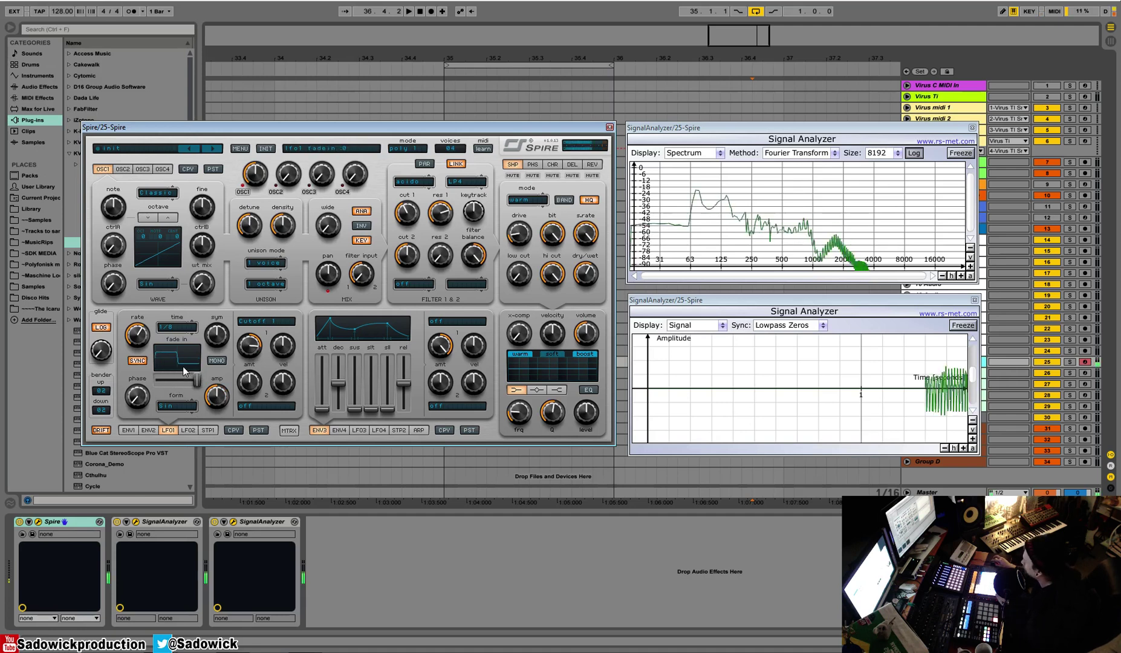
drag(191, 379, 176, 385)
drag(217, 339, 210, 280)
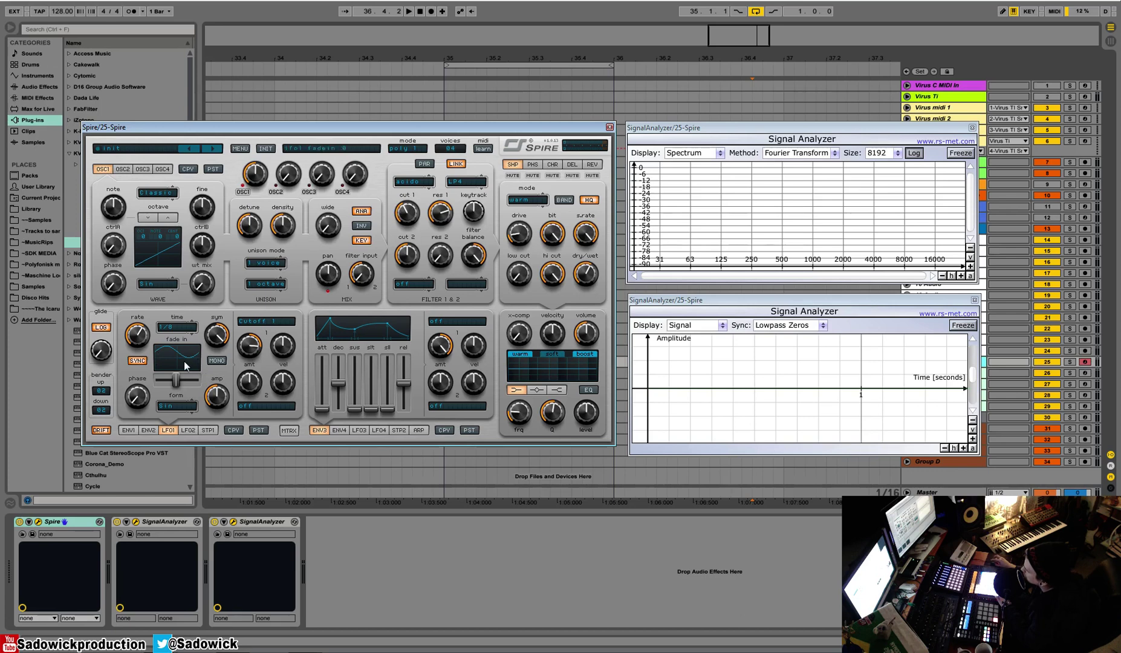
drag(215, 335, 221, 435)
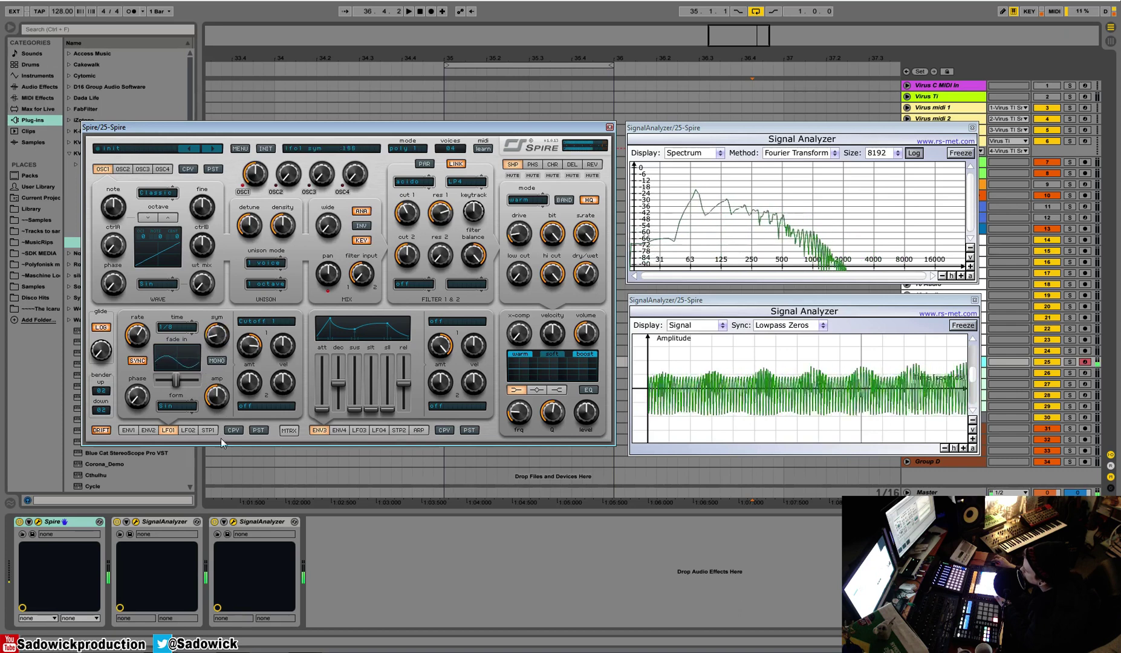
click(182, 390)
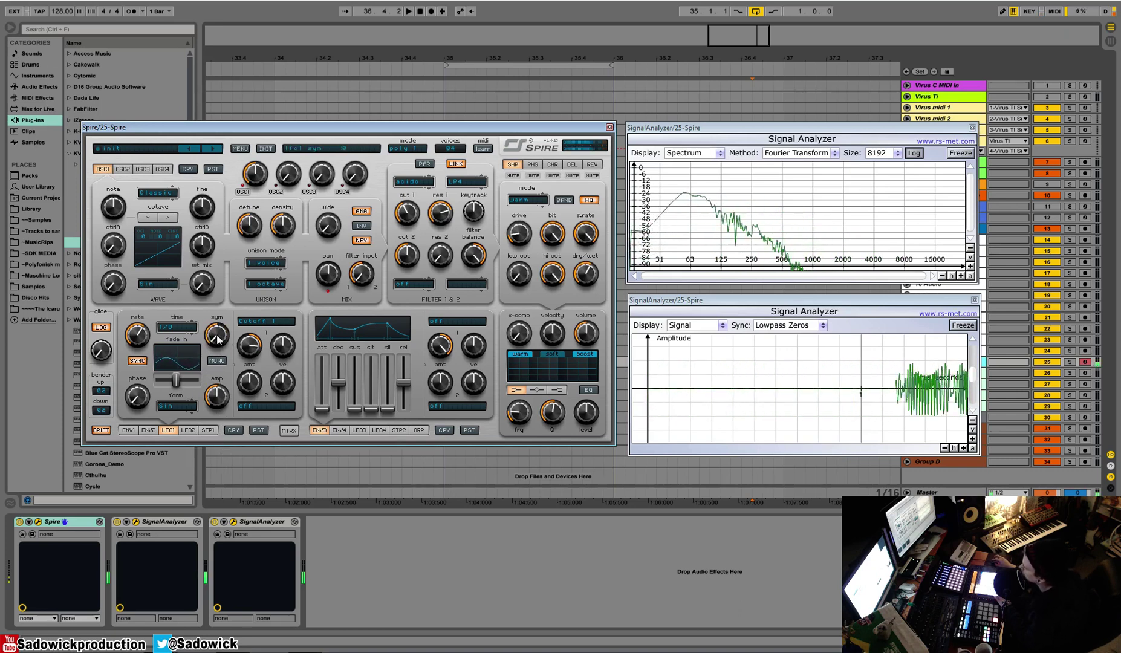
drag(219, 341, 227, 289)
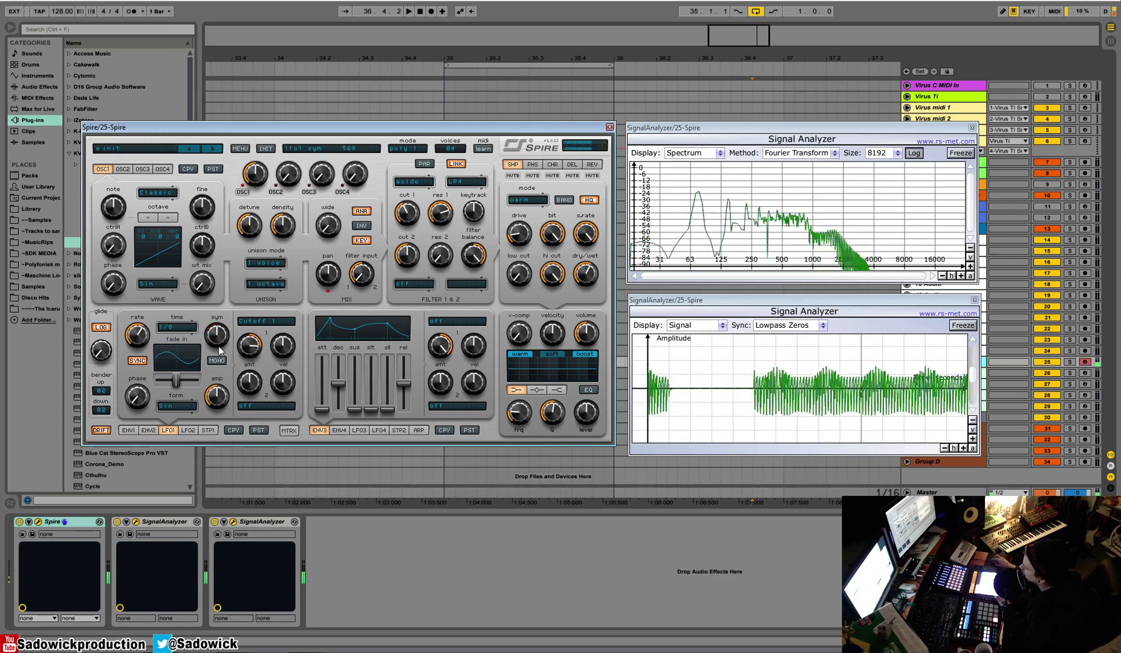
Step: Set LFO 1's form to Tri and sweep its morph to maximum and down to minimum
click(168, 405)
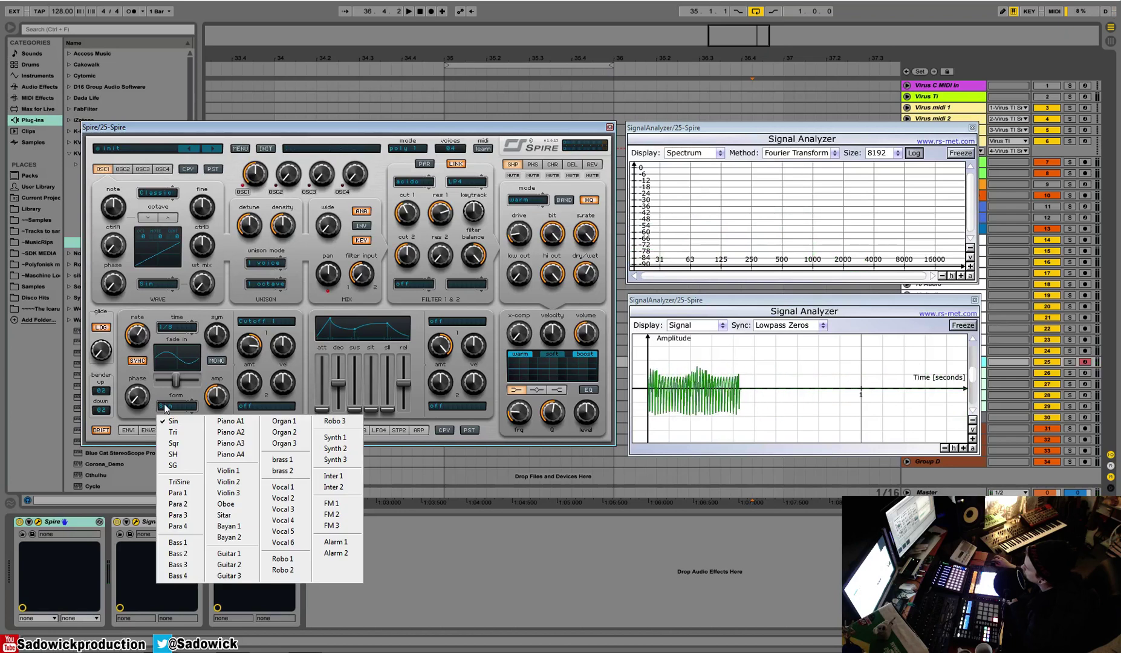
click(173, 433)
drag(175, 380, 210, 390)
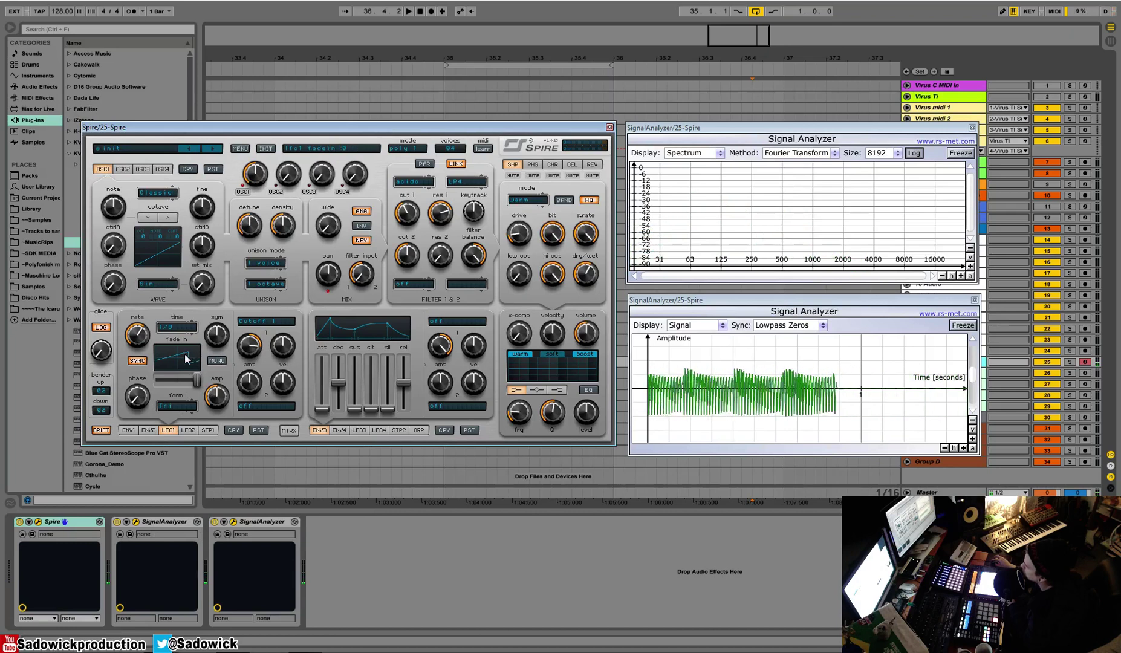
drag(197, 386, 124, 392)
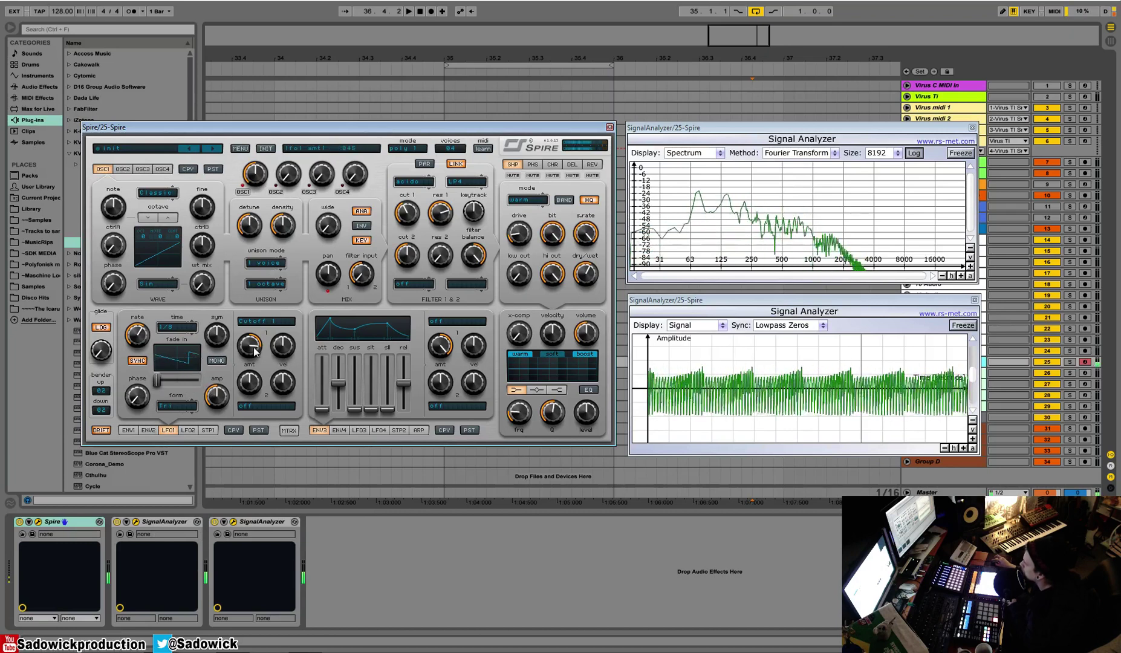
Step: Fine-tune LFO 1's cutoff modulation amount and rate, keeping its morph at 0
drag(257, 329, 257, 343)
mouse_move(145, 339)
mouse_down()
mouse_move(146, 326)
mouse_move(144, 346)
mouse_move(143, 335)
mouse_up()
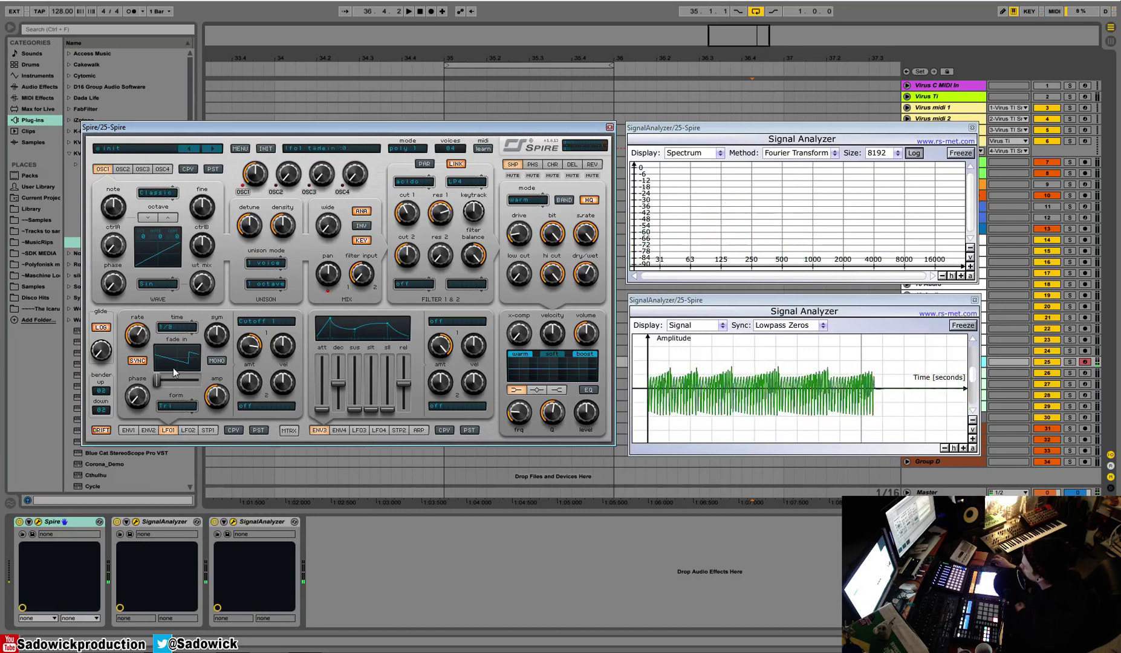
drag(157, 380, 124, 384)
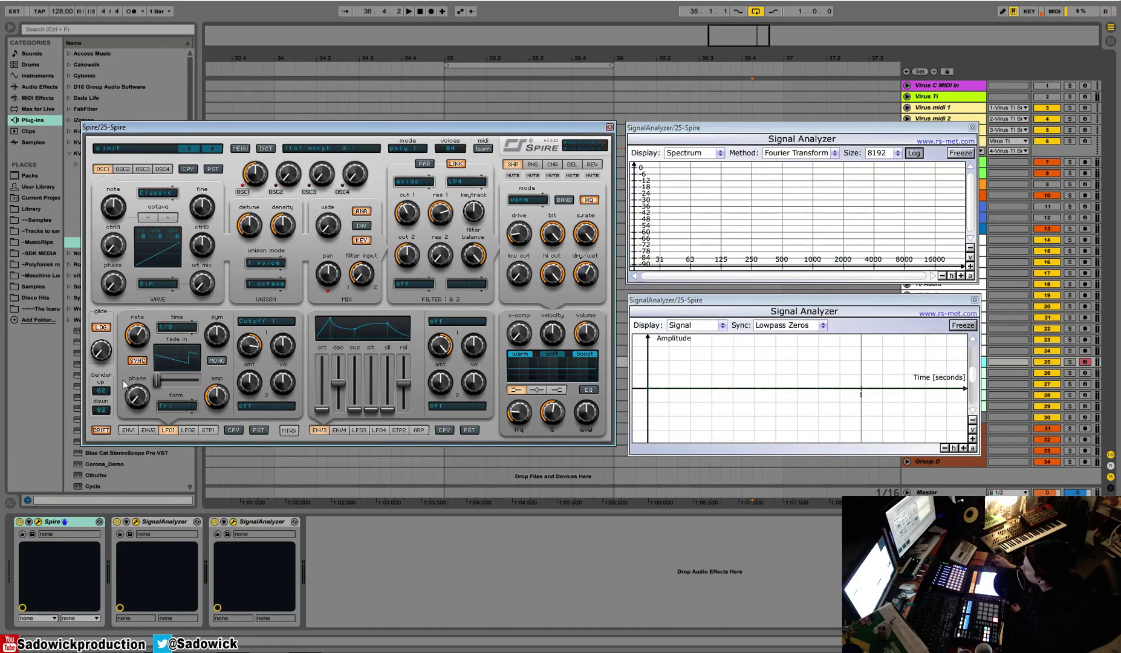
Step: Set LFO 1's form to SH and audition it from low to high morph
click(174, 406)
click(173, 454)
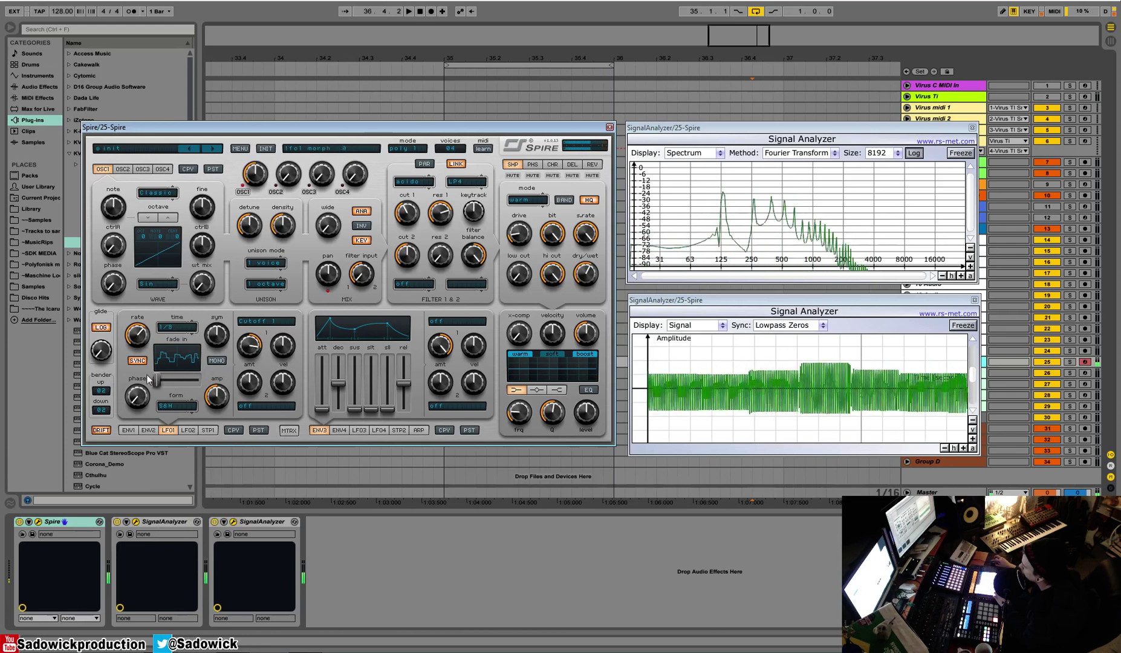
drag(75, 371, 192, 385)
Step: Set LFO 1's form to Vocal 1 and adjust its morph, rate, amp and cutoff modulation amount while auditioning
click(173, 406)
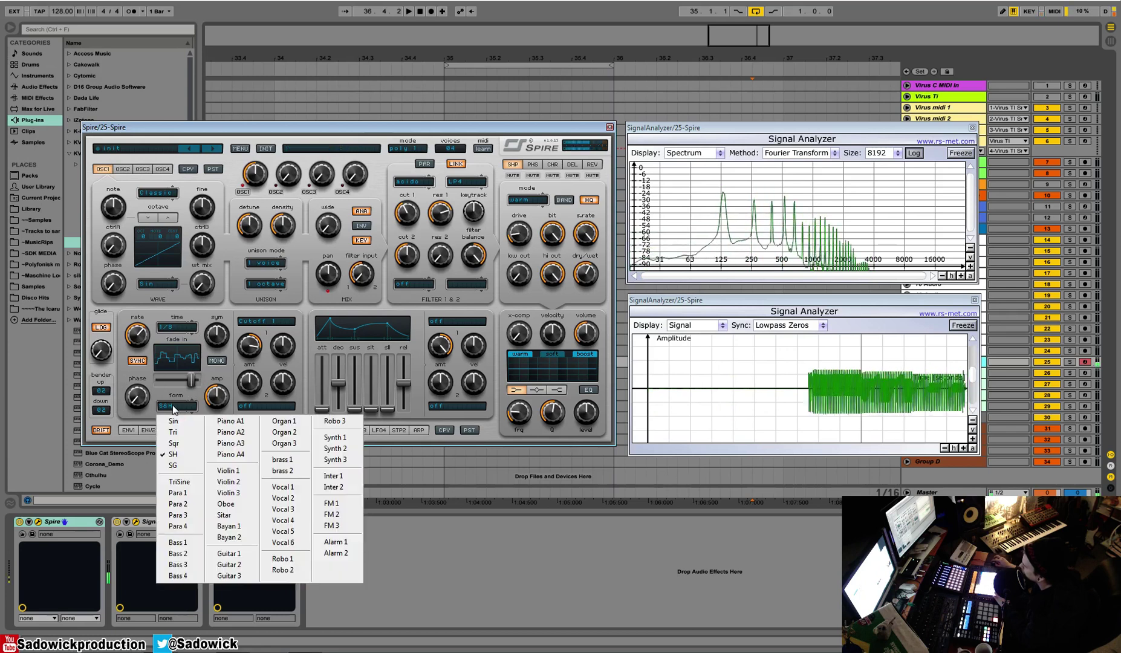
click(282, 487)
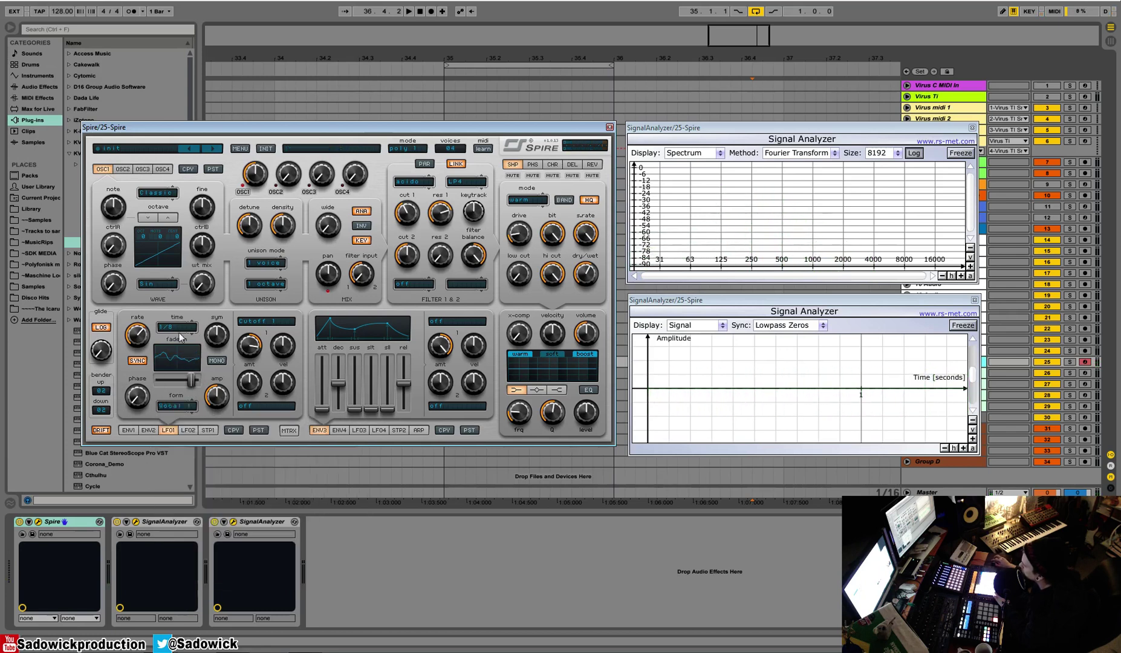
drag(193, 386, 199, 382)
drag(139, 333, 139, 305)
mouse_move(196, 381)
mouse_down()
mouse_move(156, 382)
mouse_move(198, 385)
mouse_up()
mouse_move(251, 348)
mouse_down()
mouse_move(254, 385)
mouse_move(253, 345)
mouse_up()
drag(217, 396, 217, 378)
drag(140, 337, 177, 379)
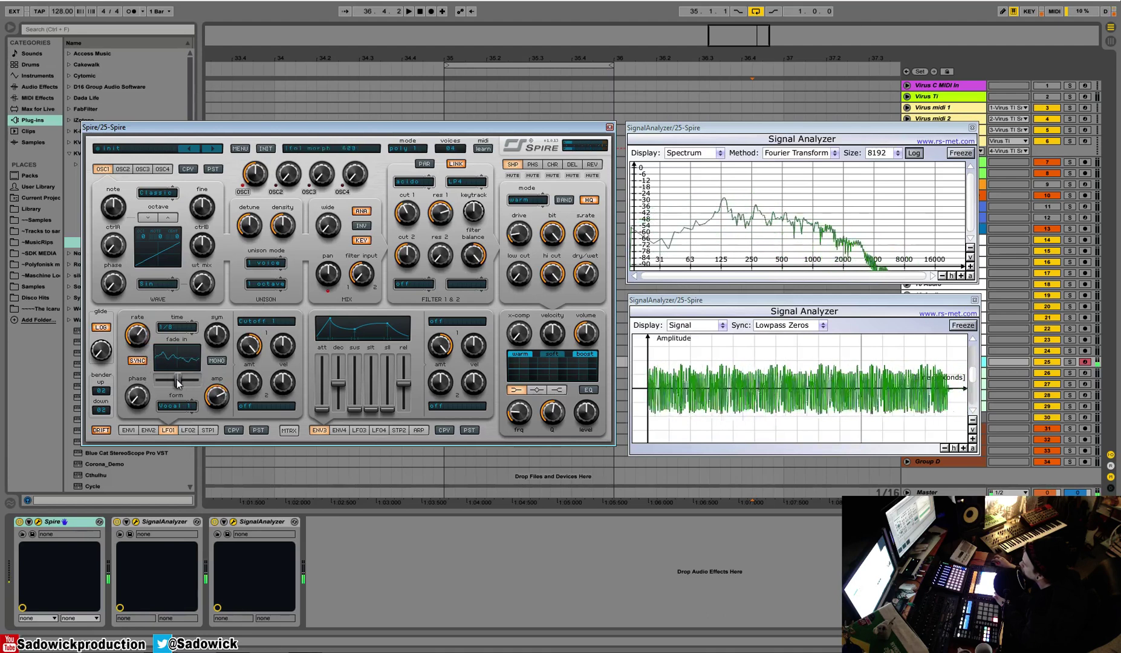
click(182, 329)
click(243, 336)
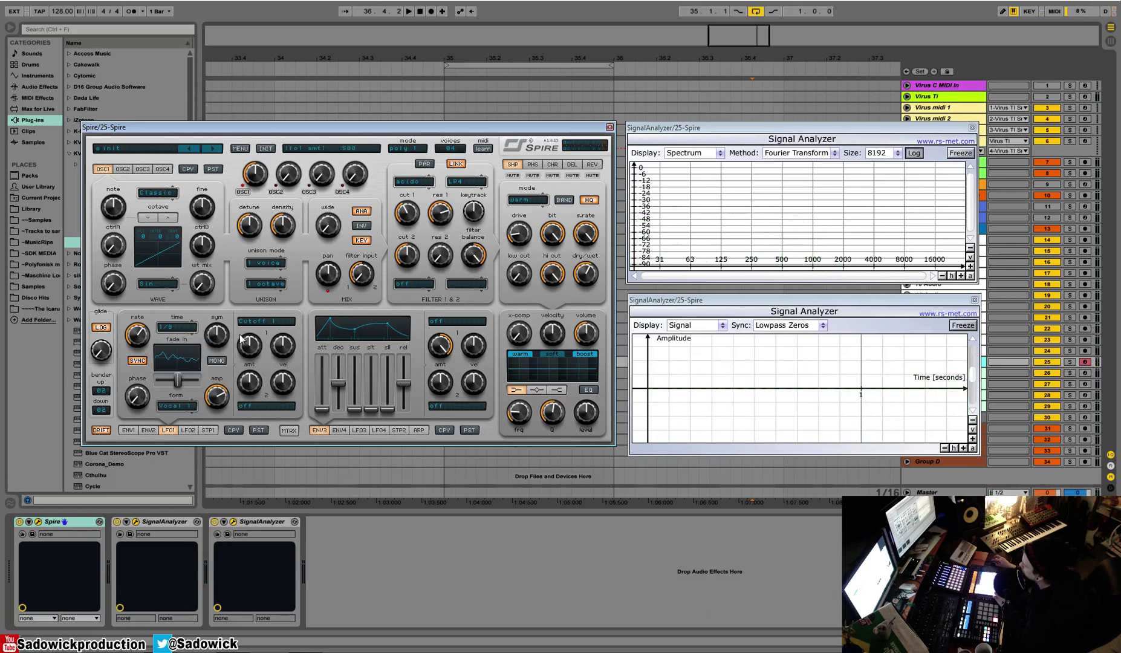
Step: Set LFO 1's form to Sqr and audition it with a slightly higher morph
click(171, 405)
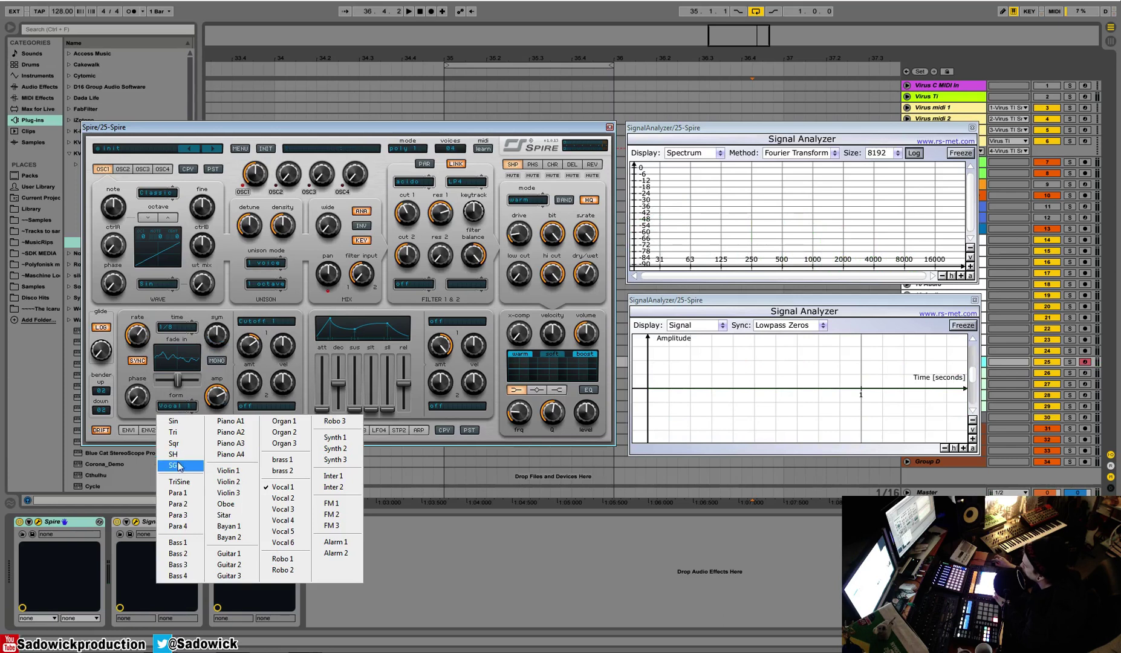
click(178, 445)
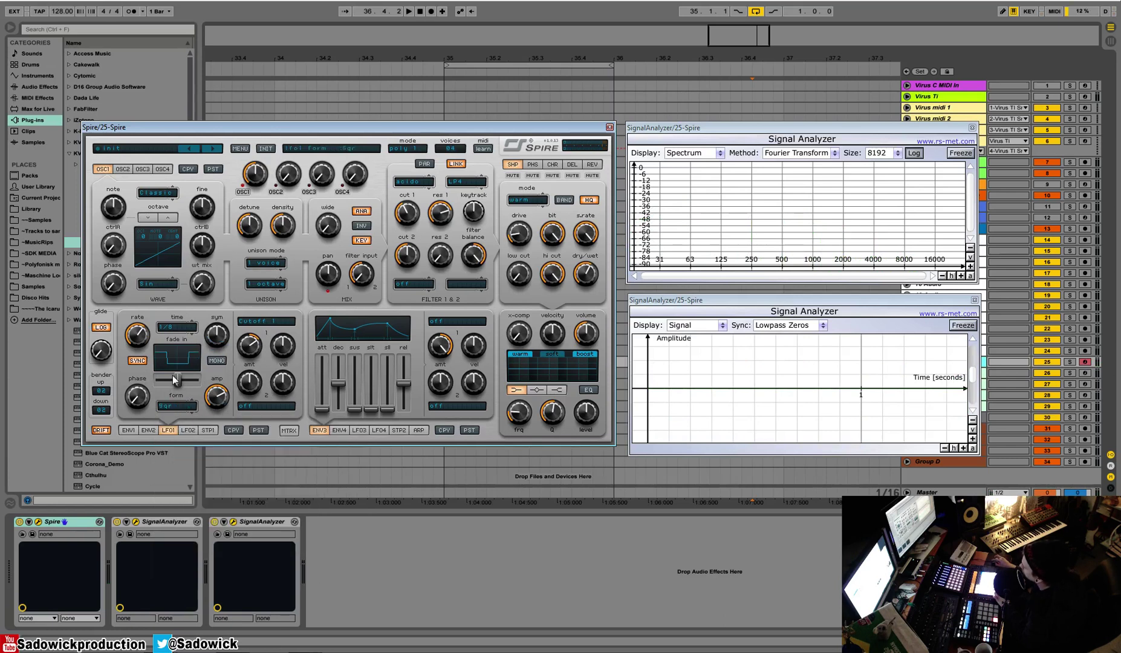
mouse_move(173, 389)
mouse_down()
mouse_move(193, 393)
mouse_move(184, 392)
mouse_up()
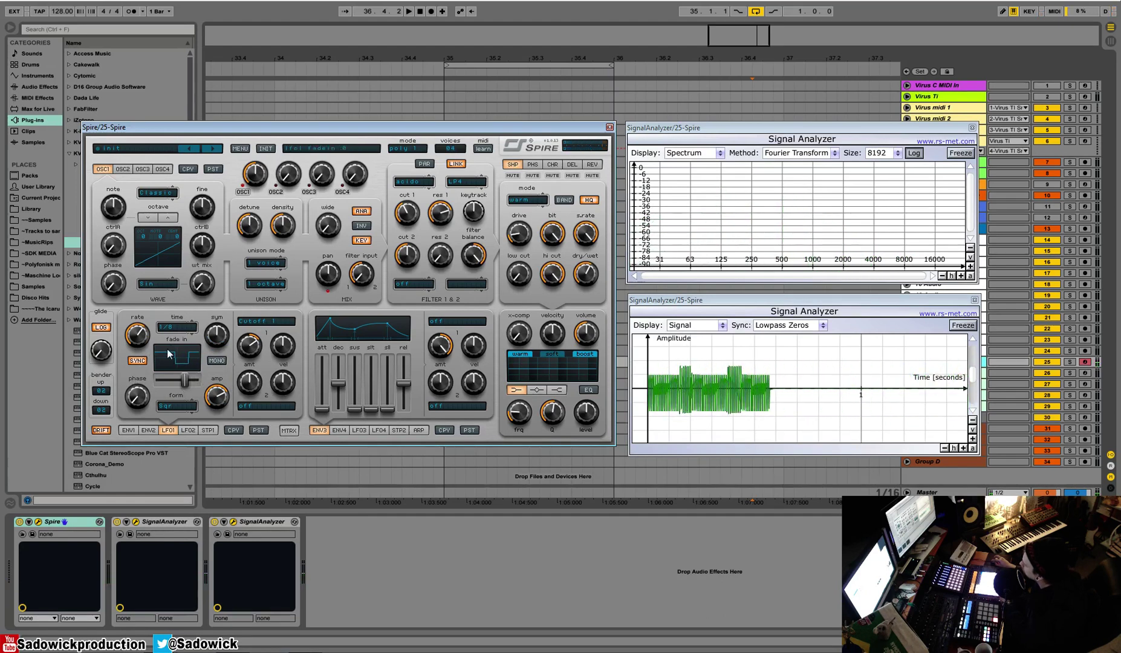
Step: Set LFO 1's form to Sin and try the velocity control of its Cutoff 1 modulation
click(176, 406)
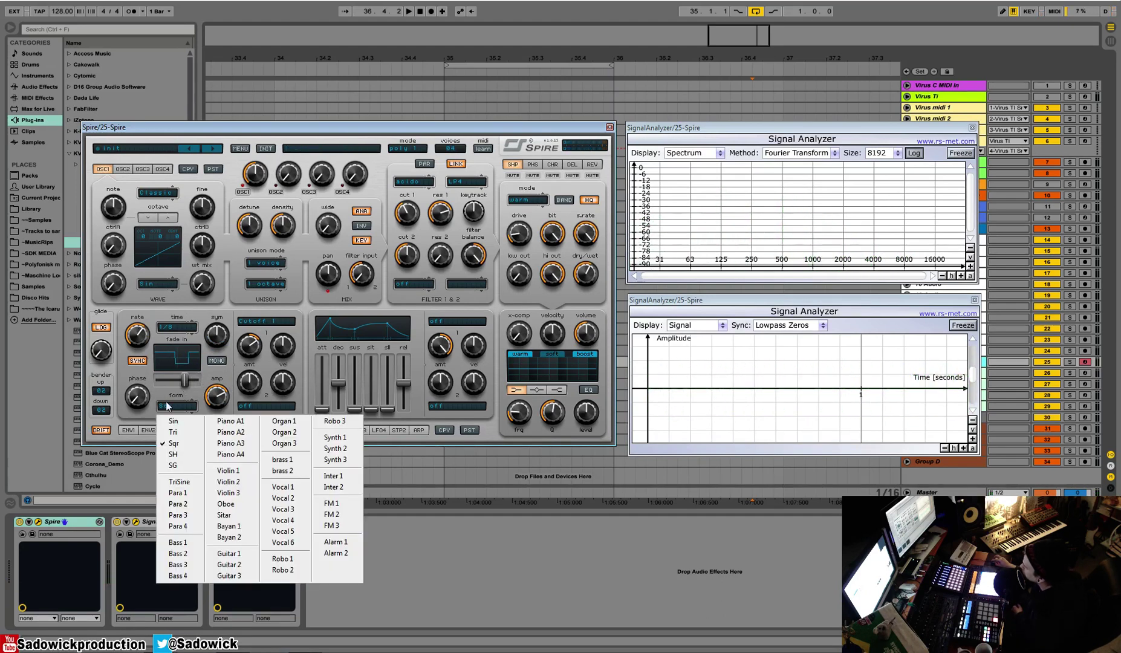
click(176, 417)
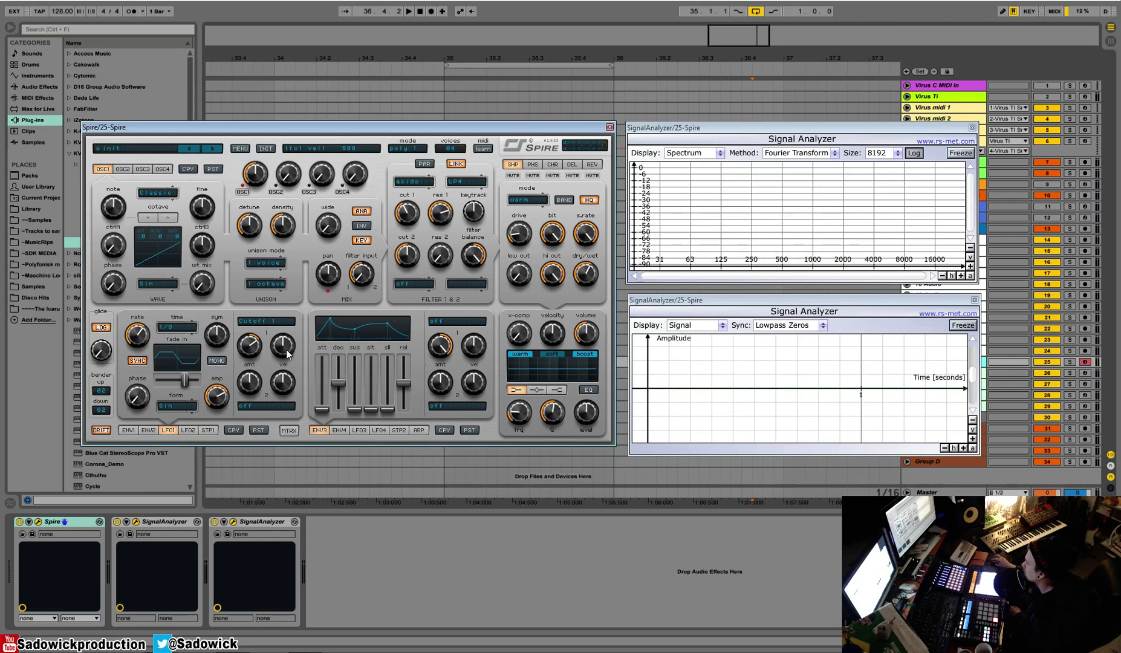
drag(288, 354, 289, 337)
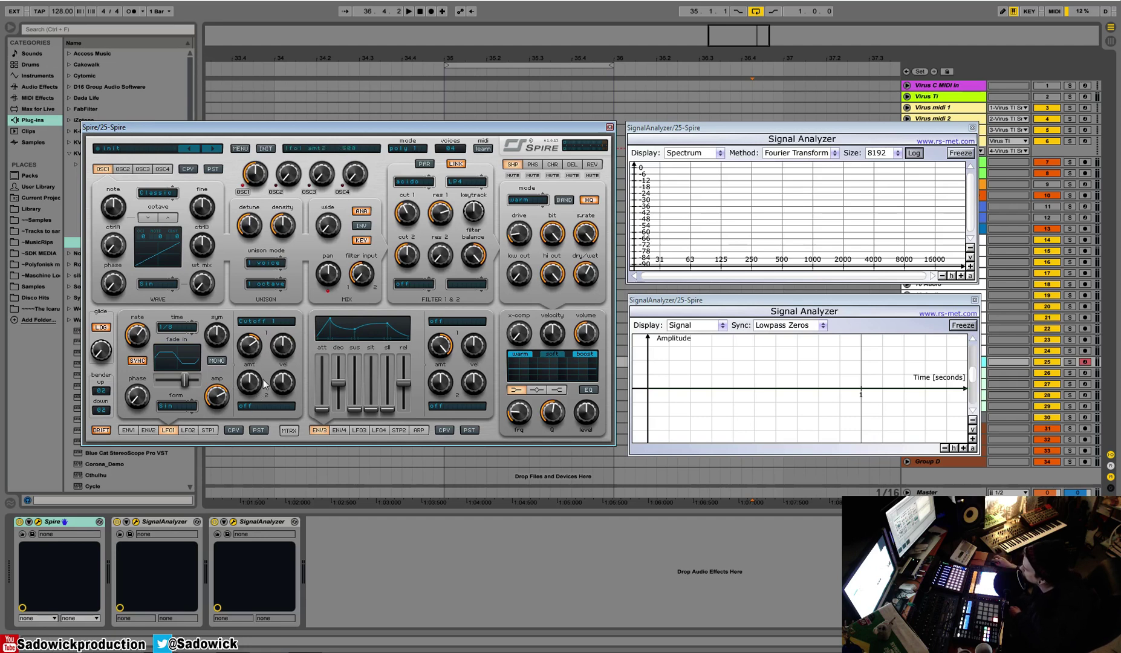
Step: Assign filter Reso 1 as LFO 1's second target and audition its amount with a lowered morph
click(127, 430)
click(168, 430)
click(261, 407)
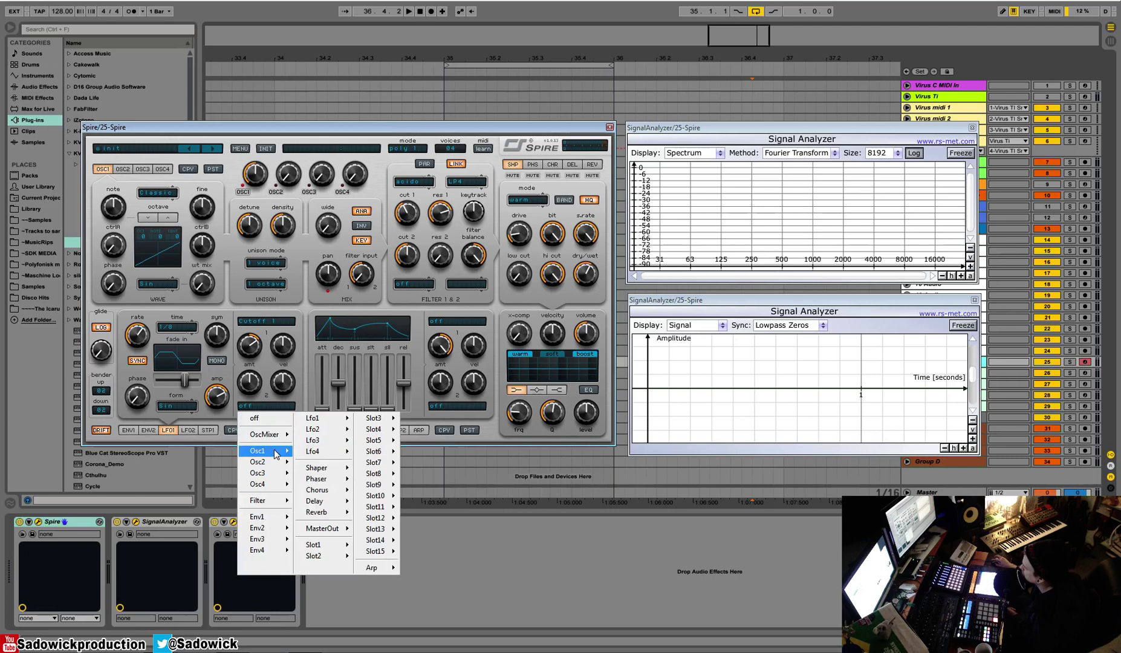
mouse_move(259, 502)
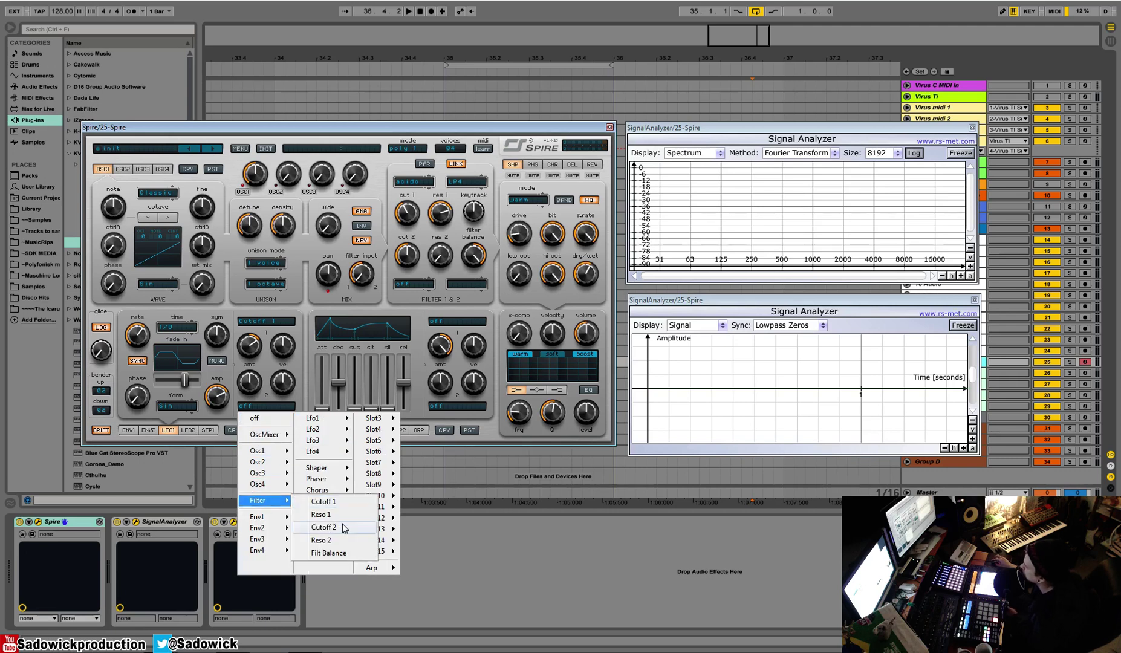
click(354, 515)
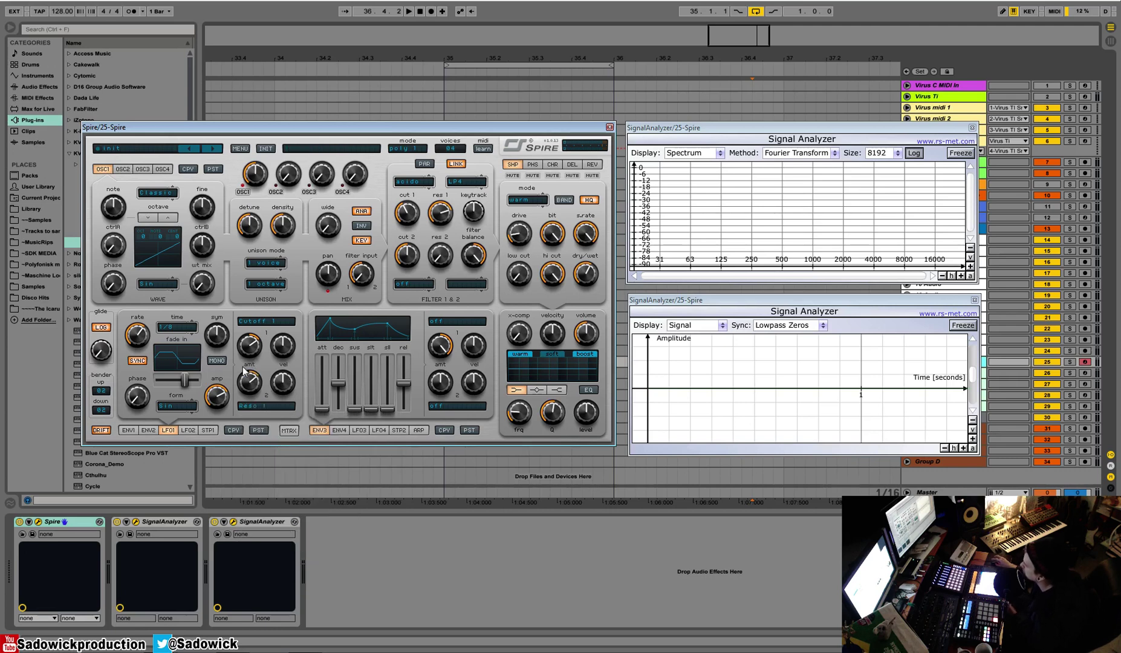
drag(251, 350, 255, 355)
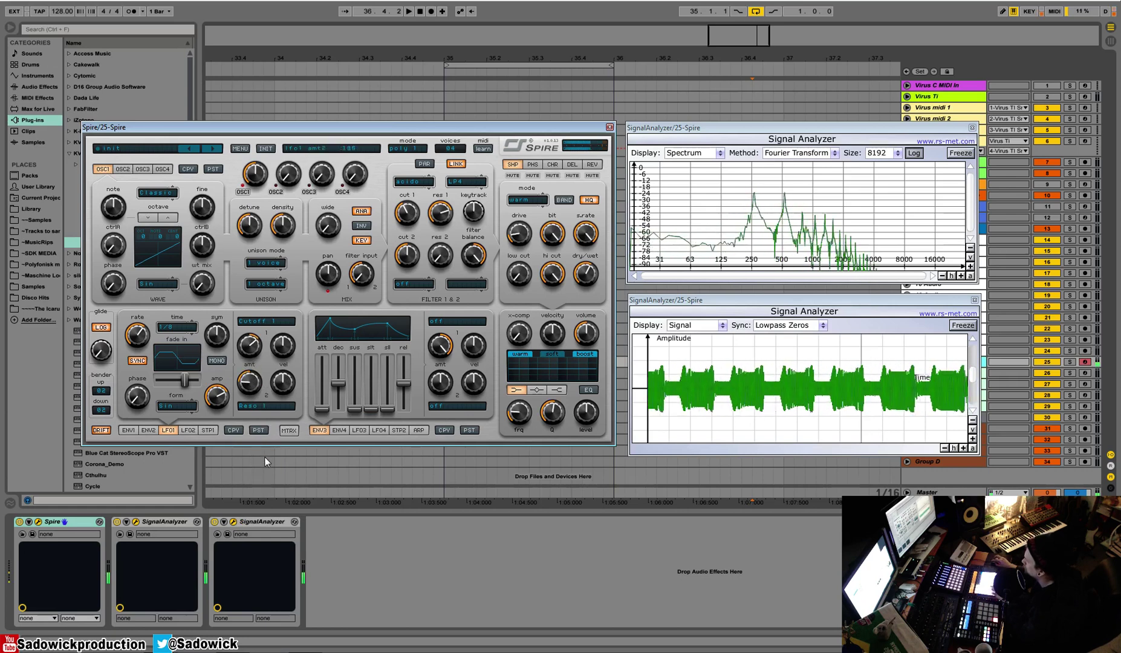
drag(183, 378, 164, 381)
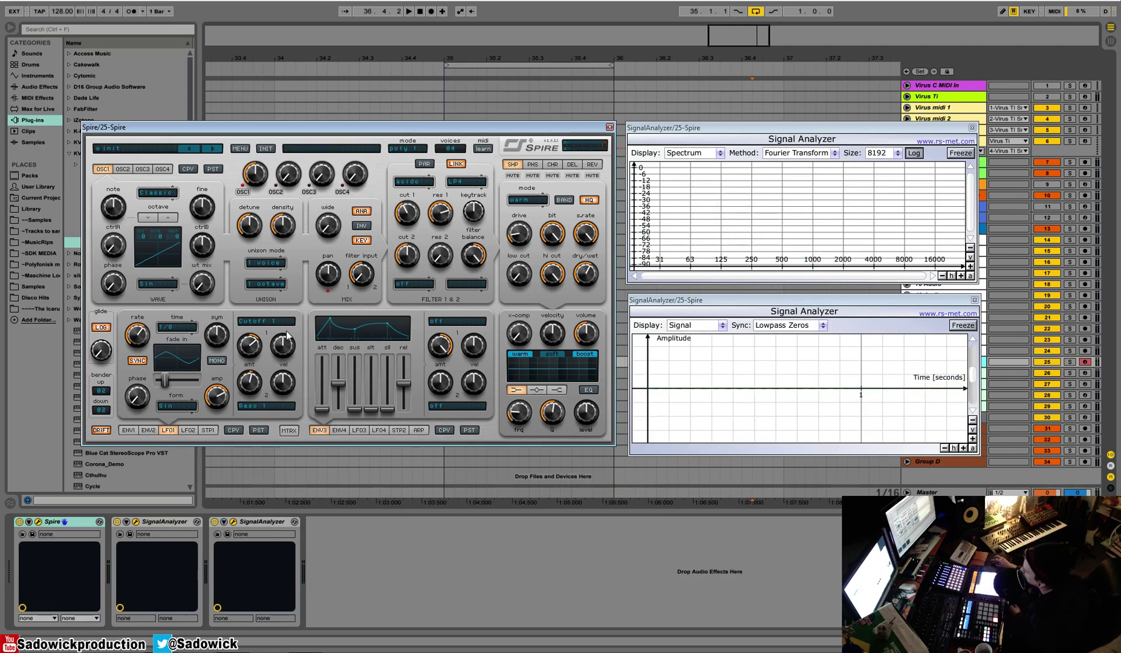
click(259, 318)
click(265, 312)
click(252, 326)
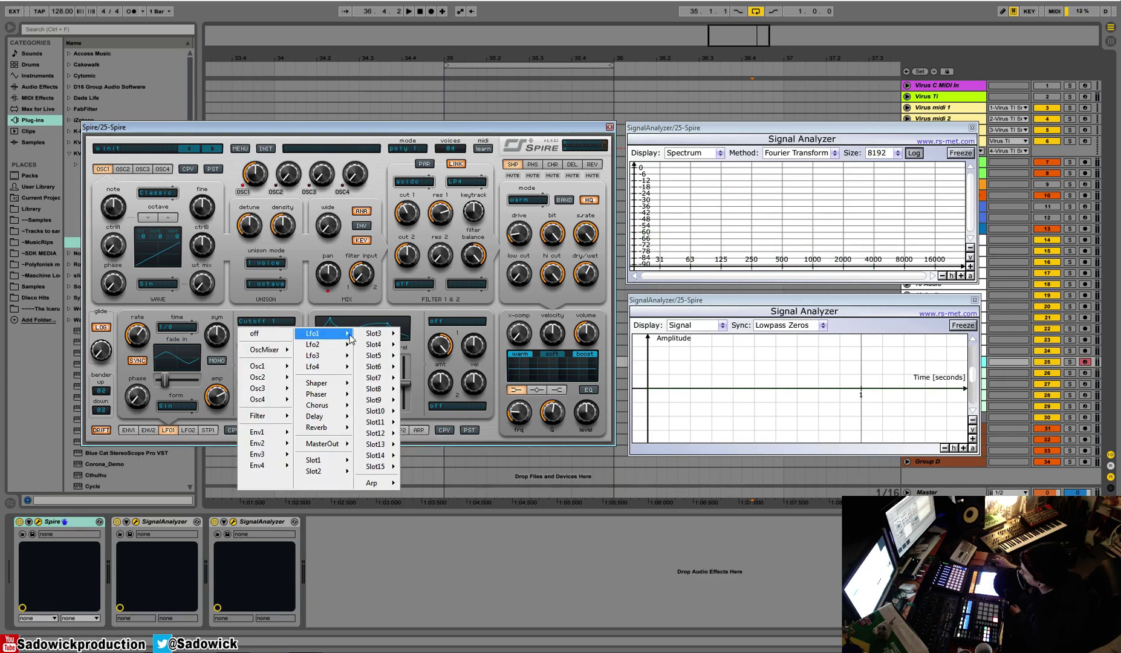
mouse_move(307, 461)
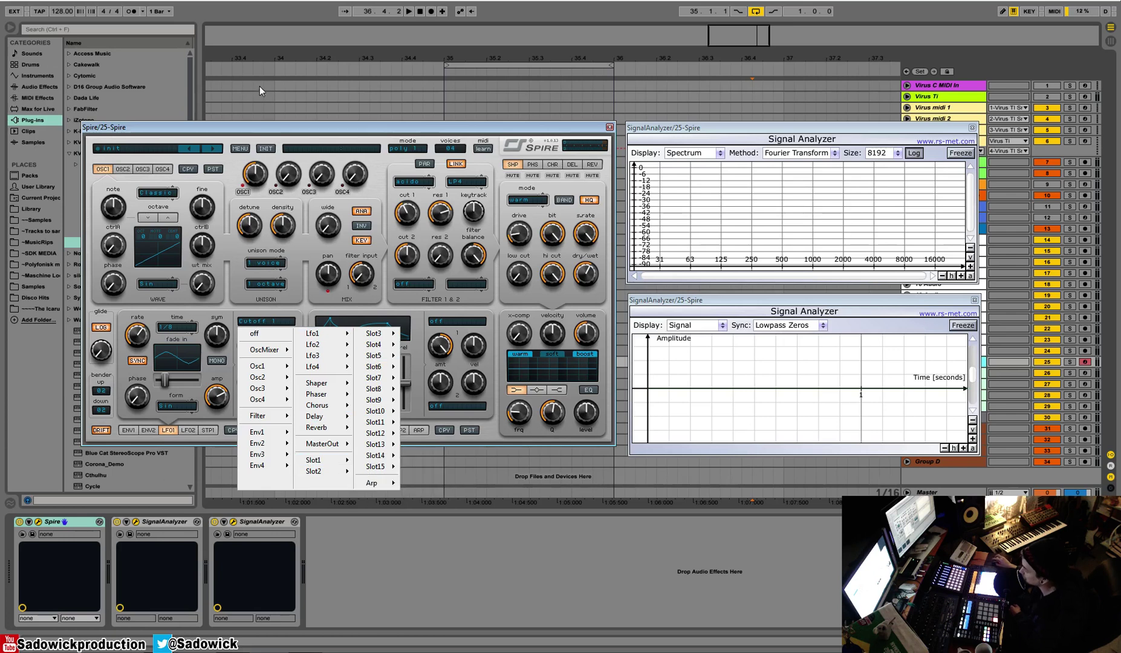
click(243, 119)
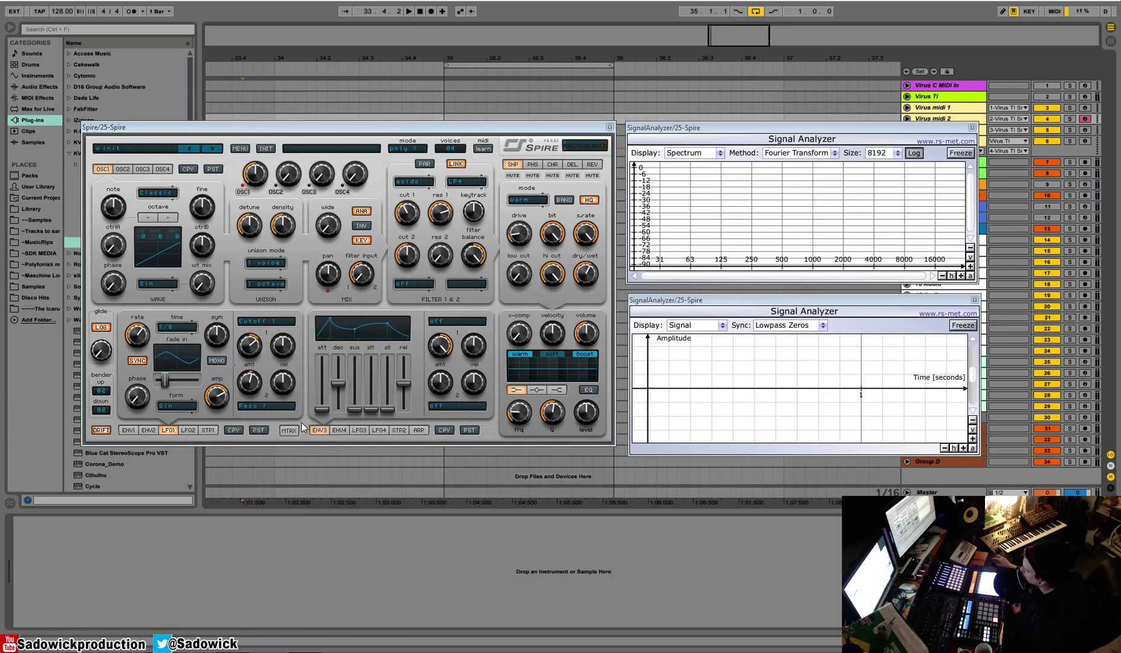
Step: Shift LFO 1's phase to about 475 and lower its morph to minimum
mouse_move(139, 408)
mouse_down()
mouse_move(150, 373)
mouse_move(151, 394)
mouse_up()
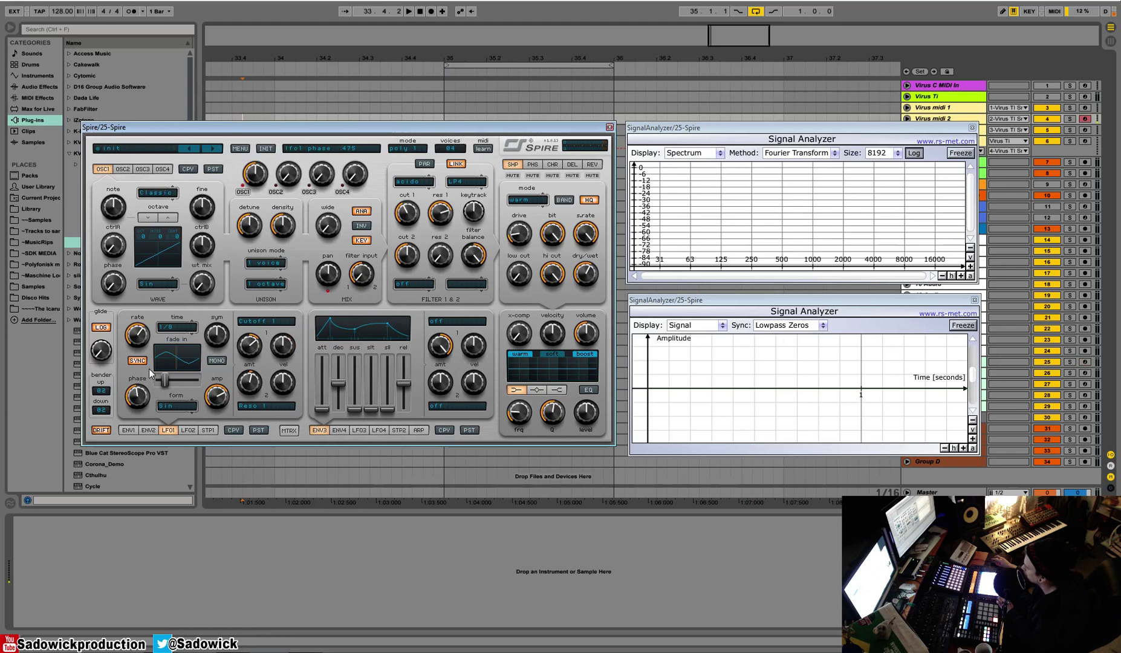
click(140, 363)
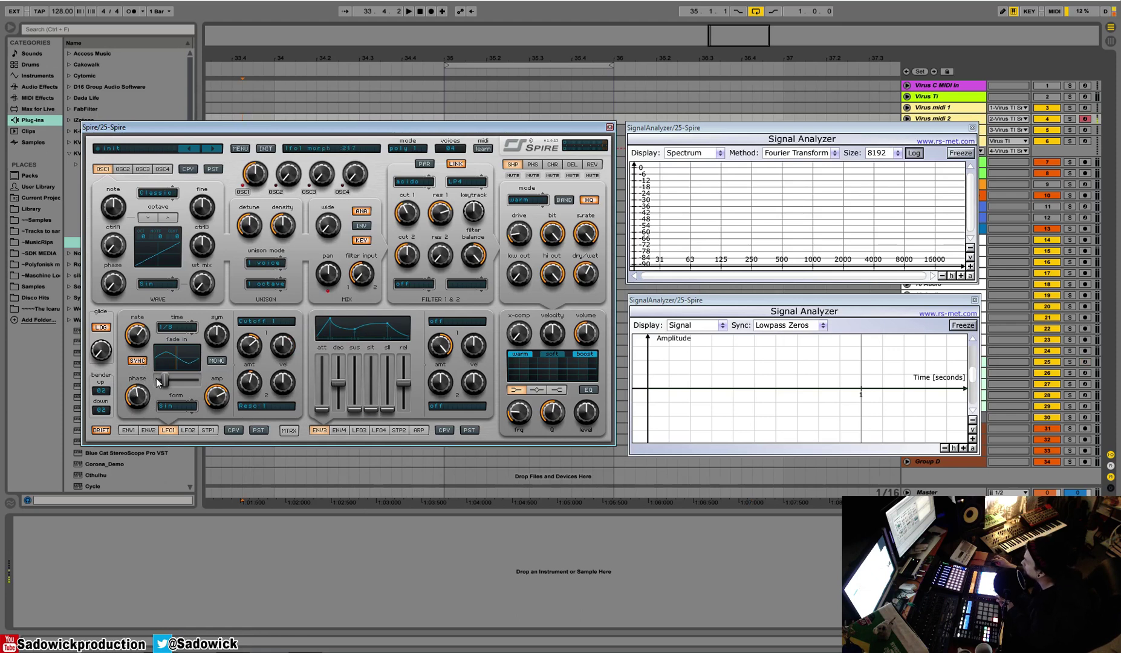
drag(164, 381, 63, 385)
Step: Reselect track 25 containing Spire and audition changes to LFO 1's morph and phase
click(991, 397)
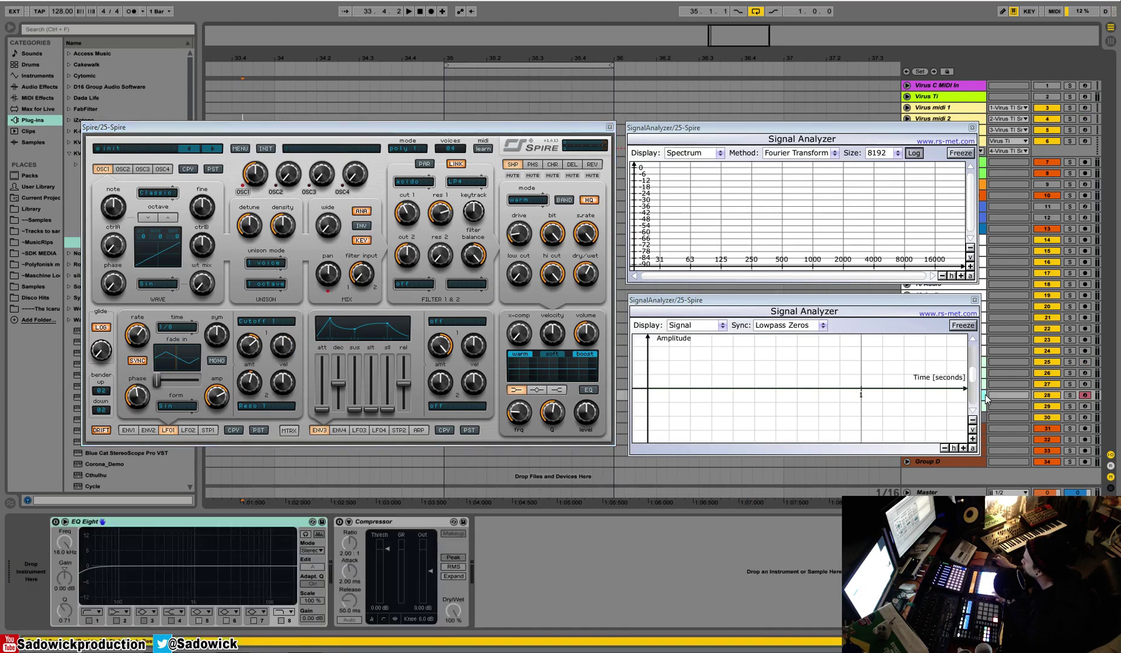
click(984, 363)
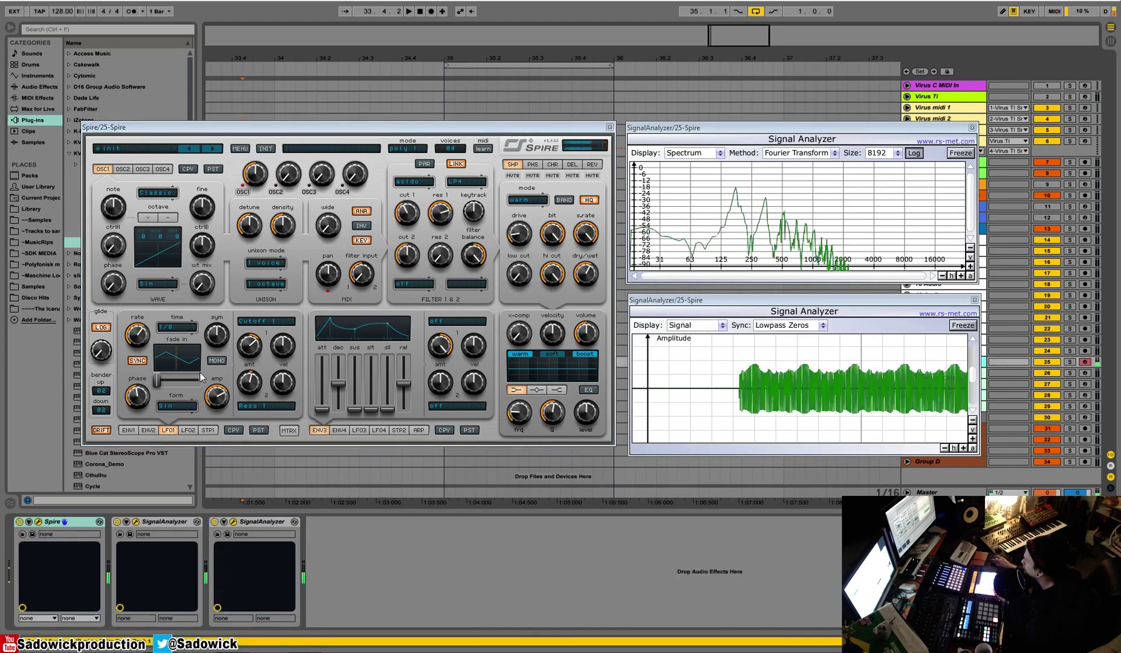
drag(157, 382, 151, 435)
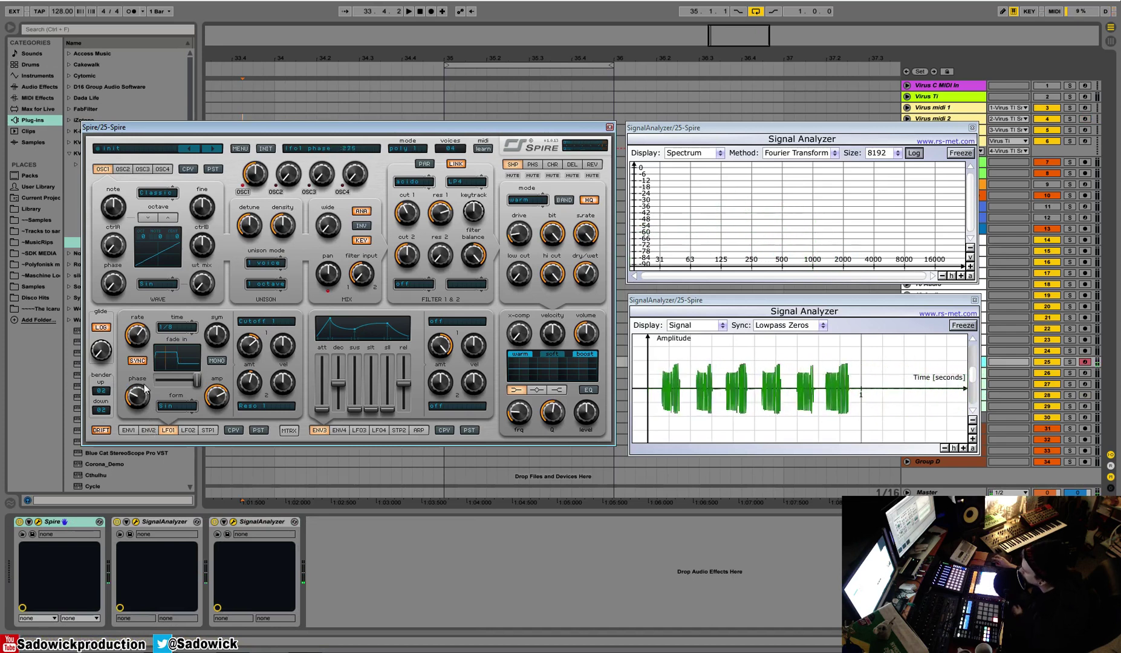